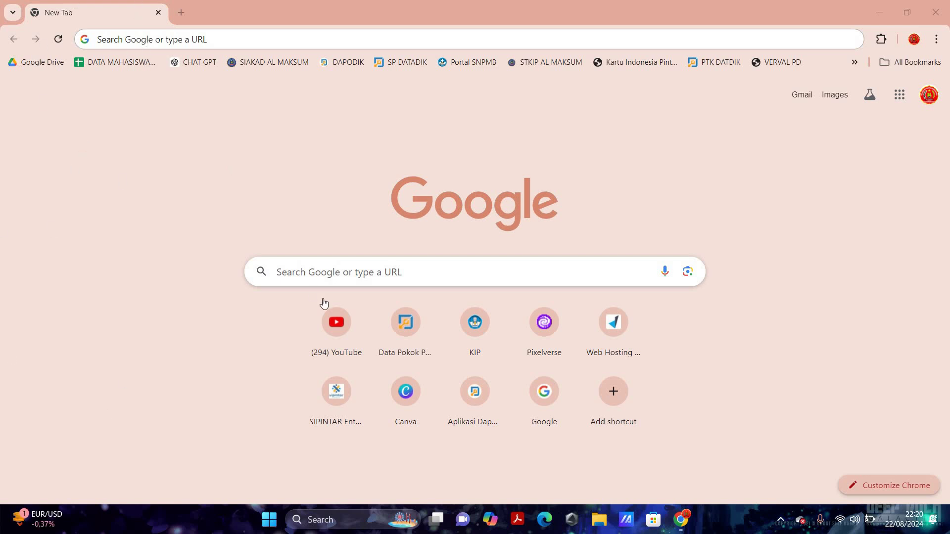
Search Google for "sscasn" and open the SSCASN - BKN website
left_click(333, 271)
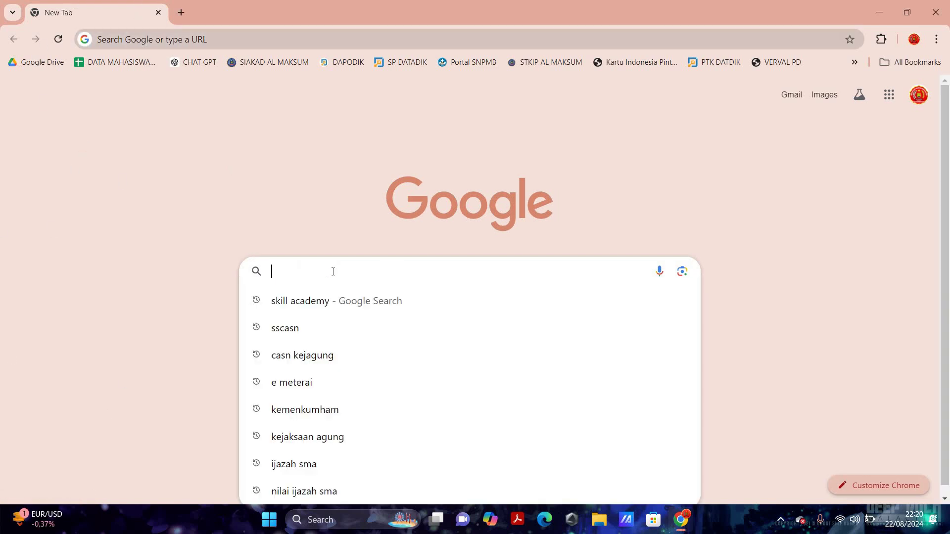
type("sscasn")
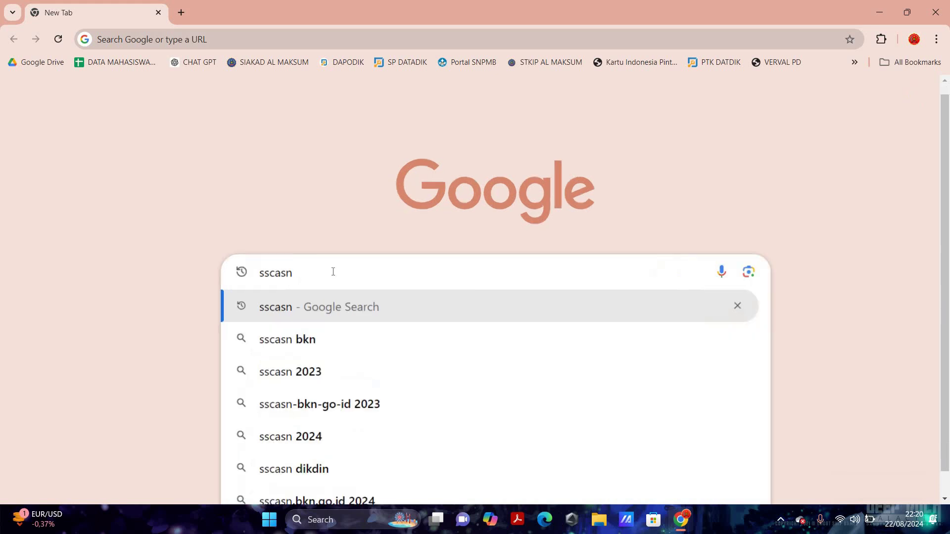
key("Return")
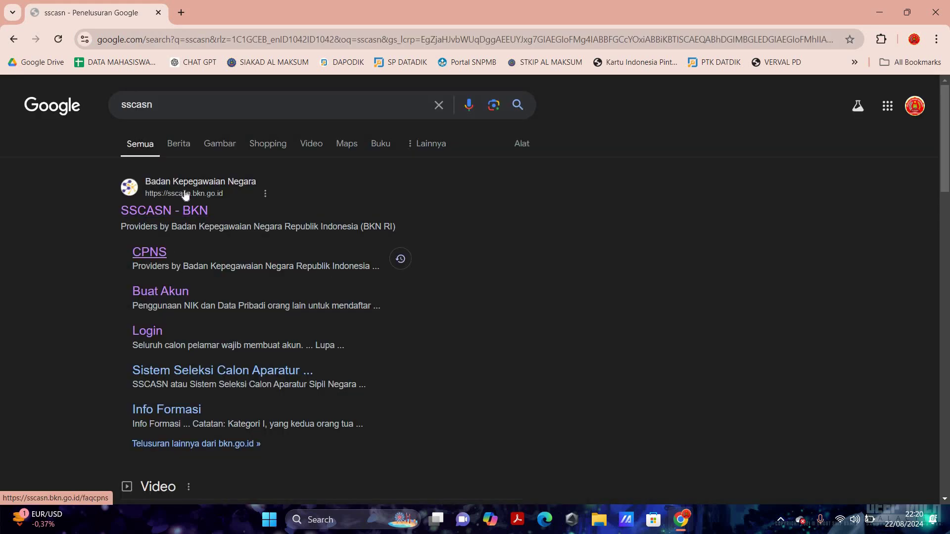
scroll(185, 218, "up", 2)
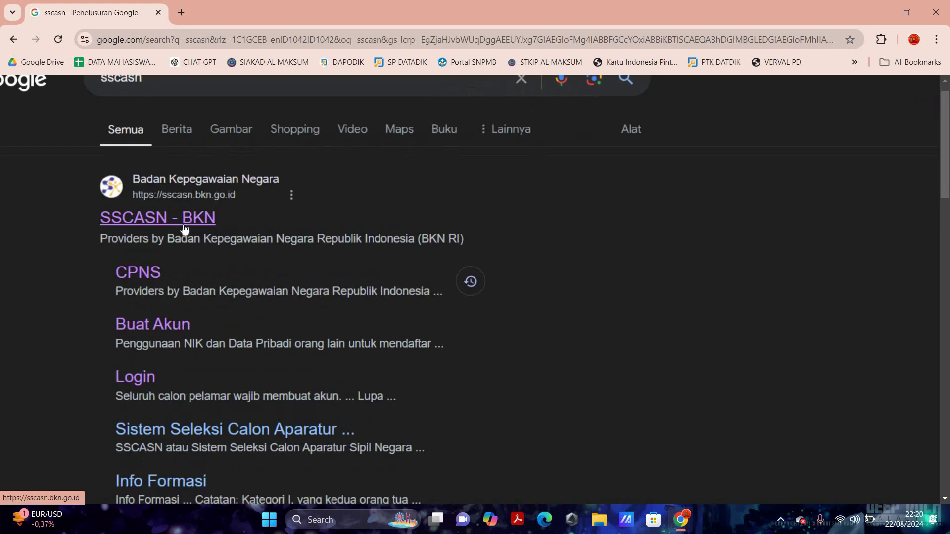
left_click(185, 229)
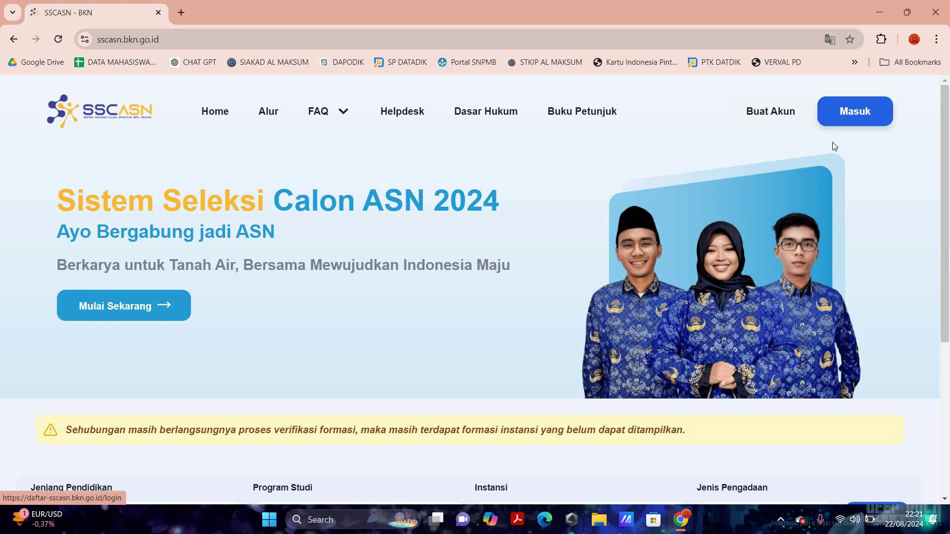
Open the SSCASN login page (Masuk) and dismiss the notice about recommended browsers and camera activation
scroll(832, 141, "up", 2)
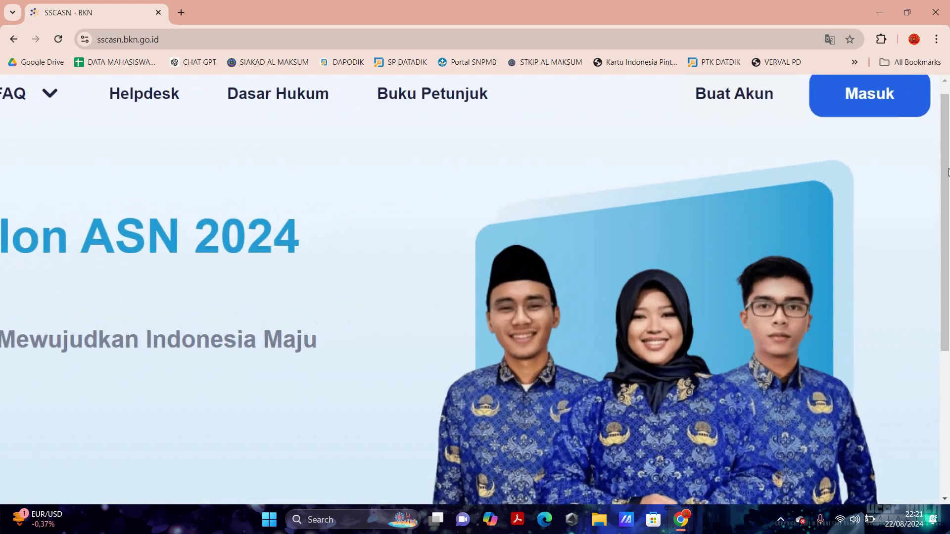
scroll(829, 148, "up", 1)
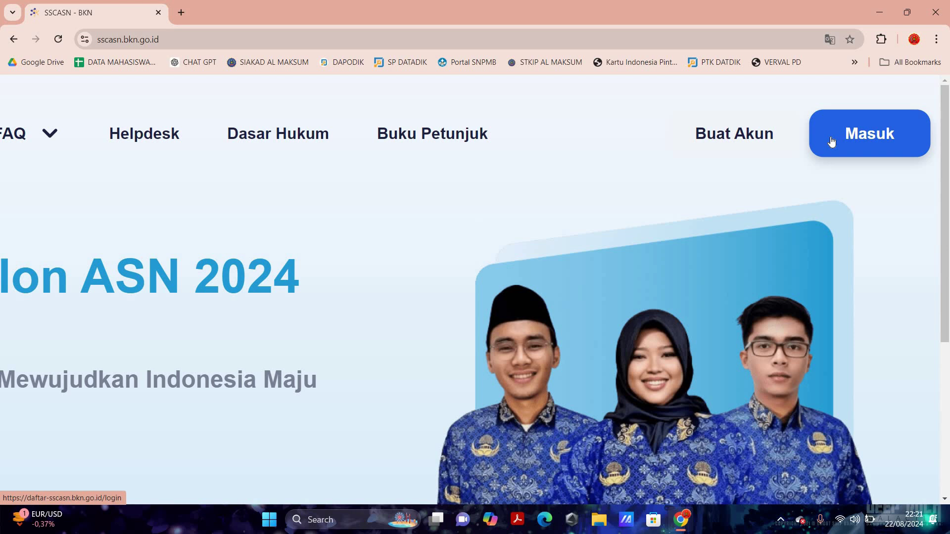
left_click(889, 128)
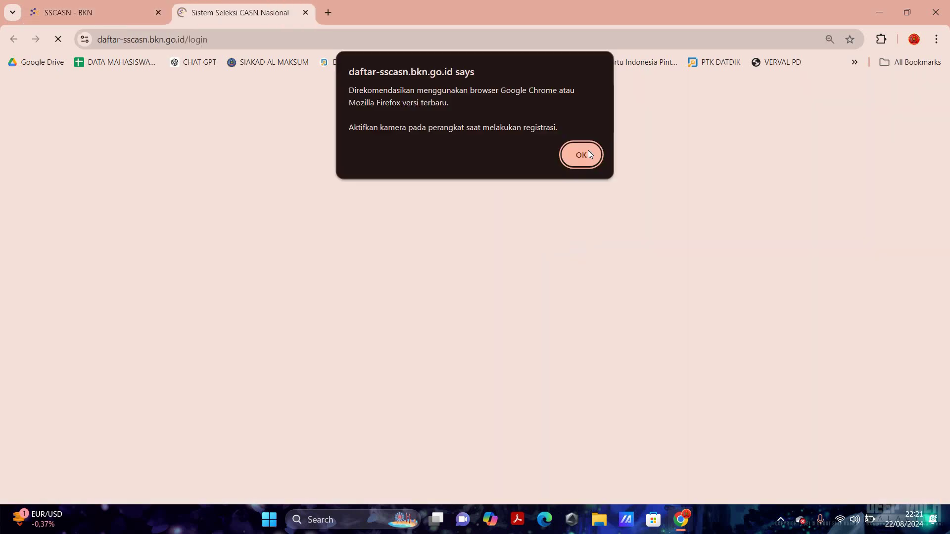
left_click(582, 155)
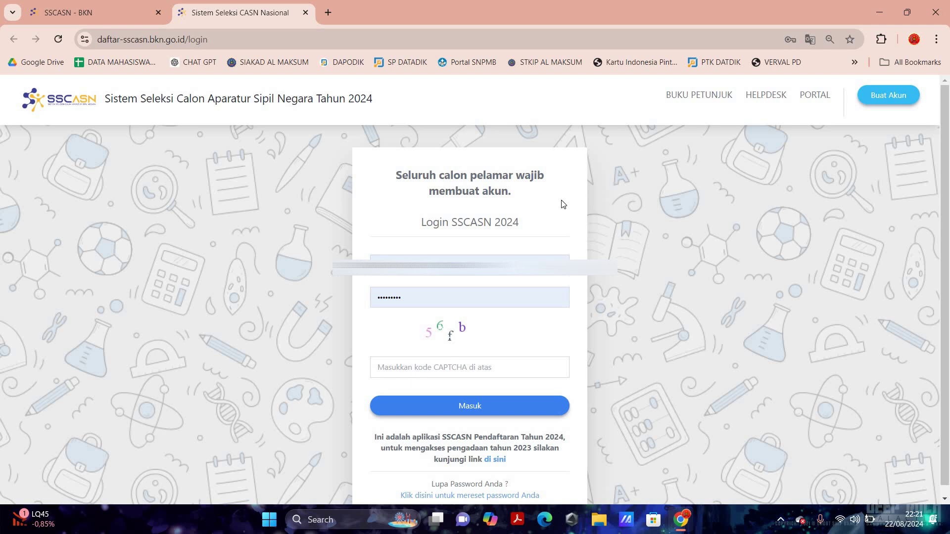
Enter the displayed CAPTCHA code beneath the prefilled credentials and log in to the SSCASN 2024 account
left_click(425, 367)
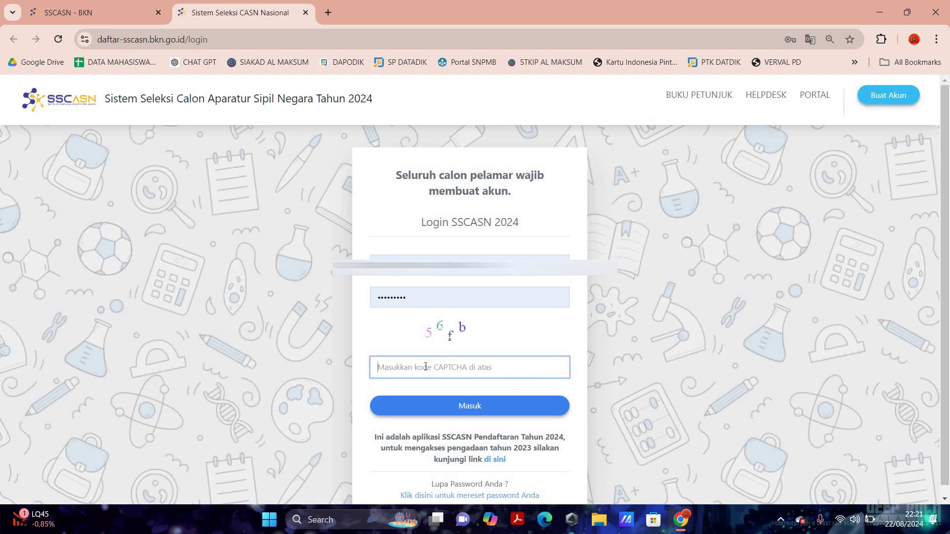
type("56fb")
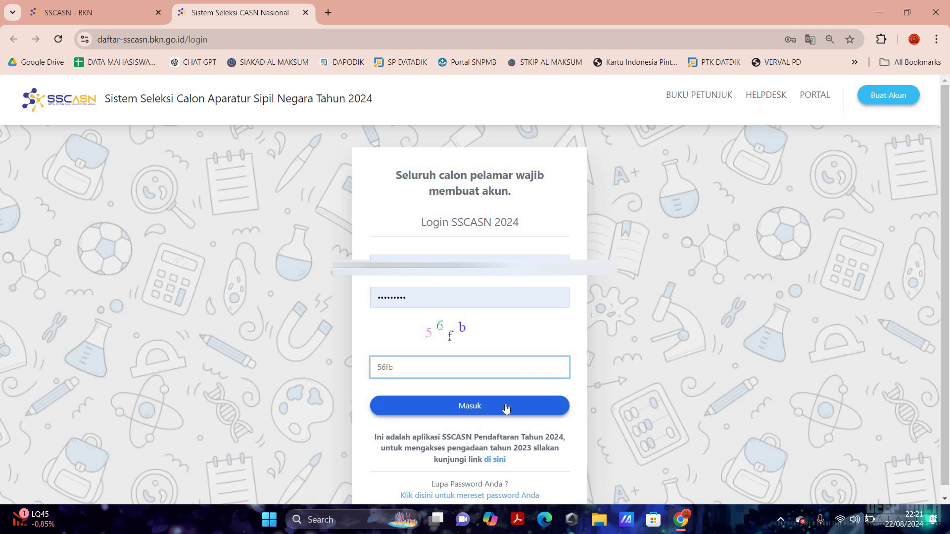
left_click(506, 407)
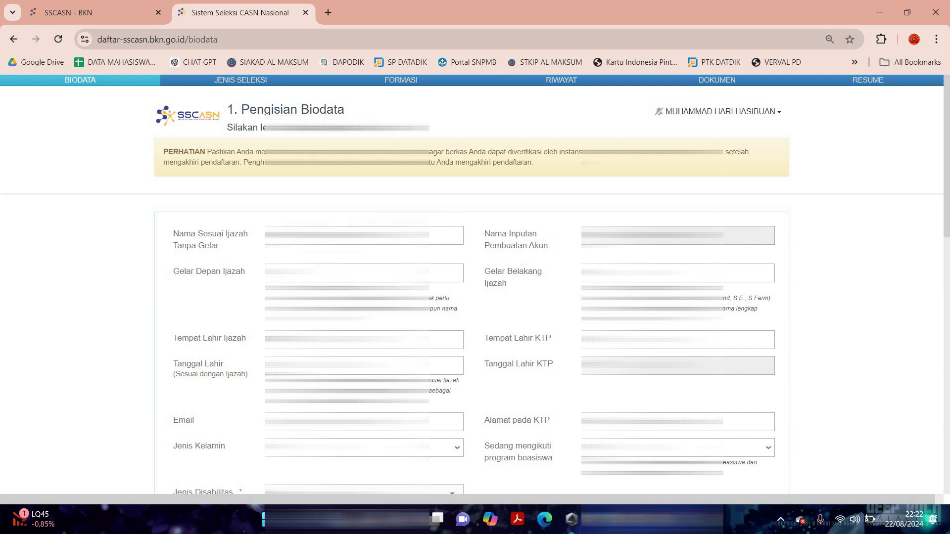
Review the biodata form's personal details, degree titles, domicile, contact and signature fields for completeness
scroll(208, 244, "down", 1)
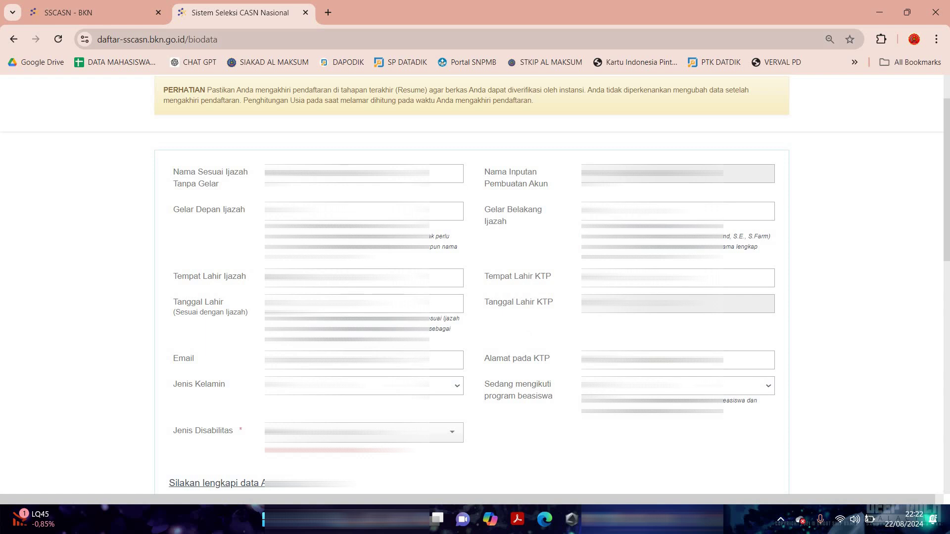
scroll(239, 275, "down", 2)
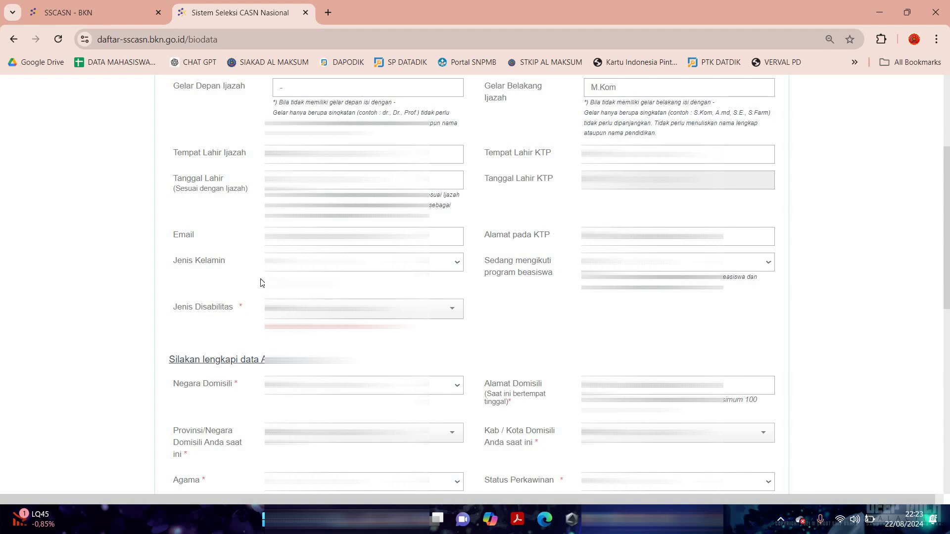
scroll(261, 286, "down", 2)
scroll(233, 240, "down", 3)
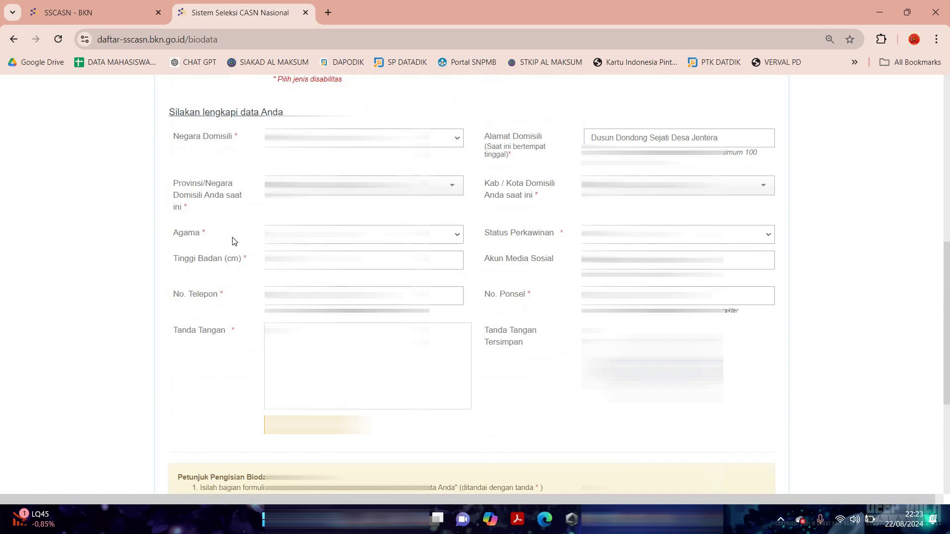
scroll(465, 183, "up", 1)
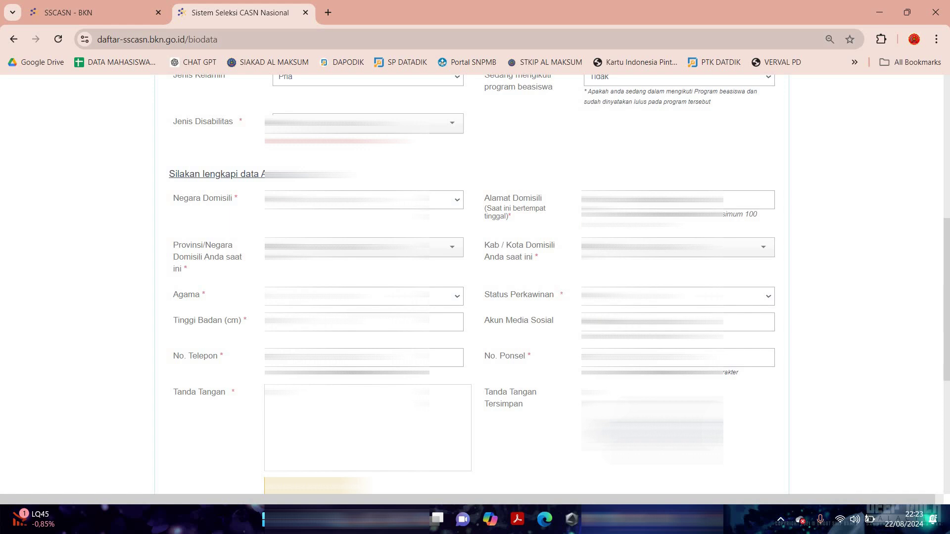
scroll(431, 299, "down", 2)
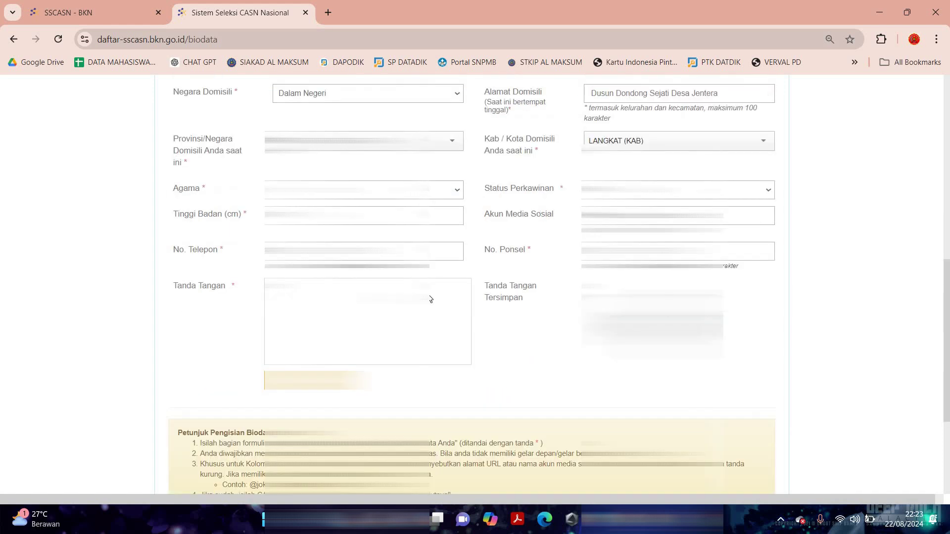
scroll(431, 300, "up", 7)
Enter the displayed CAPTCHA code at the end of the biodata form and continue to the selection type stage
scroll(431, 300, "down", 10)
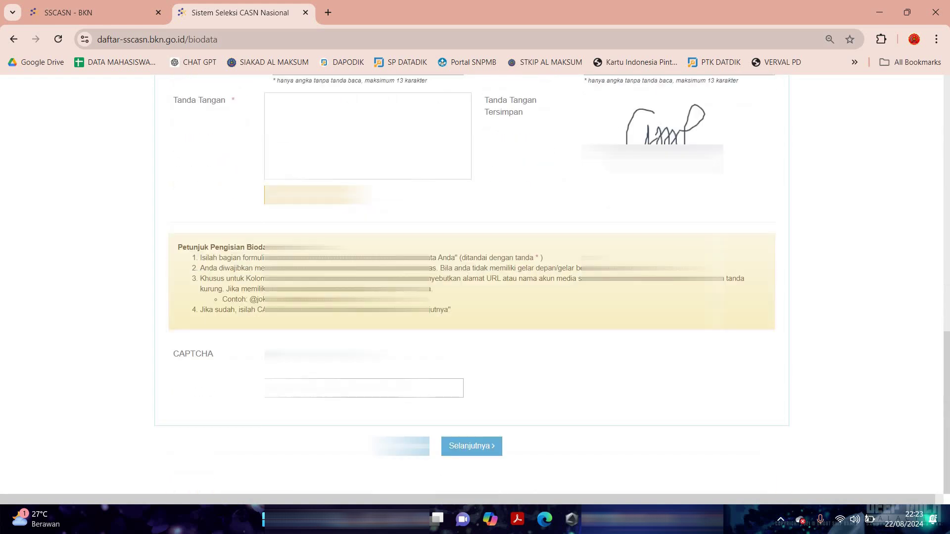
type("9976")
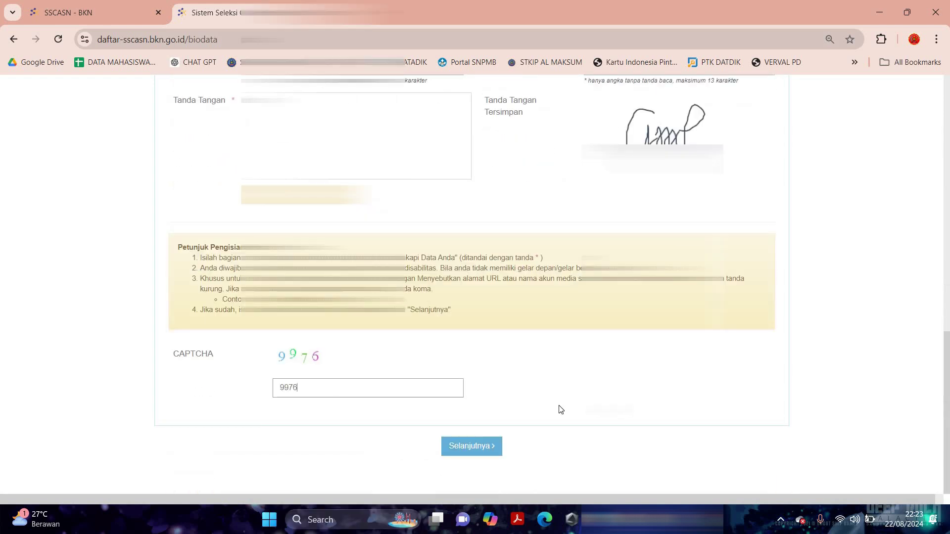
left_click(463, 452)
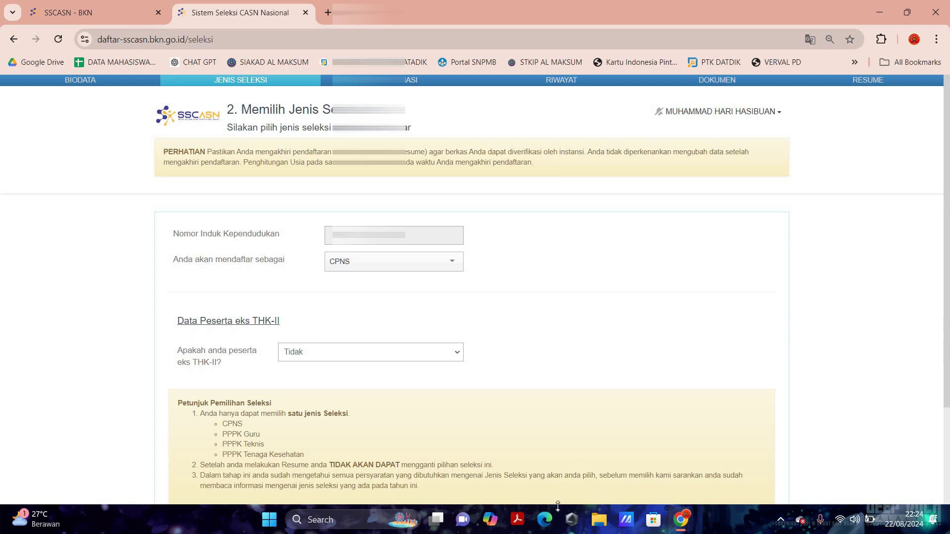
Choose CPNS as the selection type to register for and continue to the formation stage
left_click(348, 266)
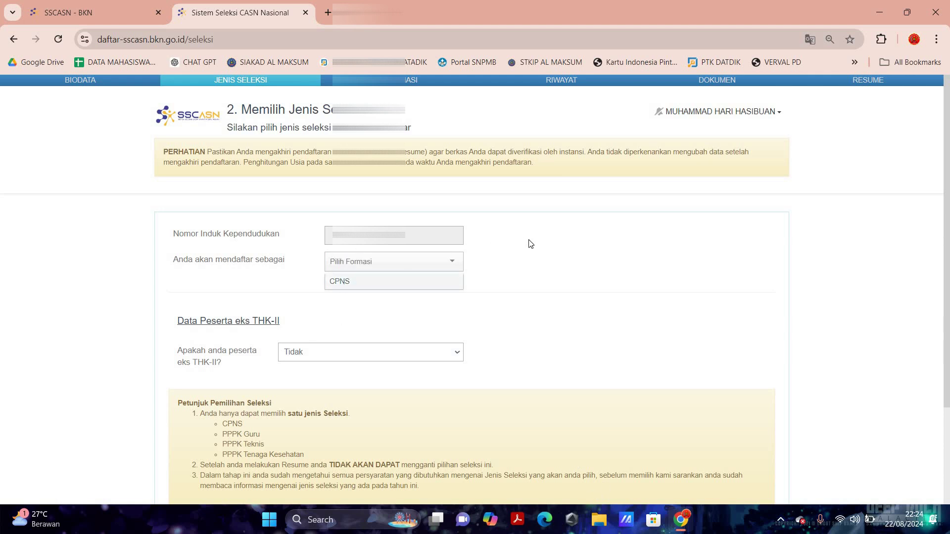
key("Return")
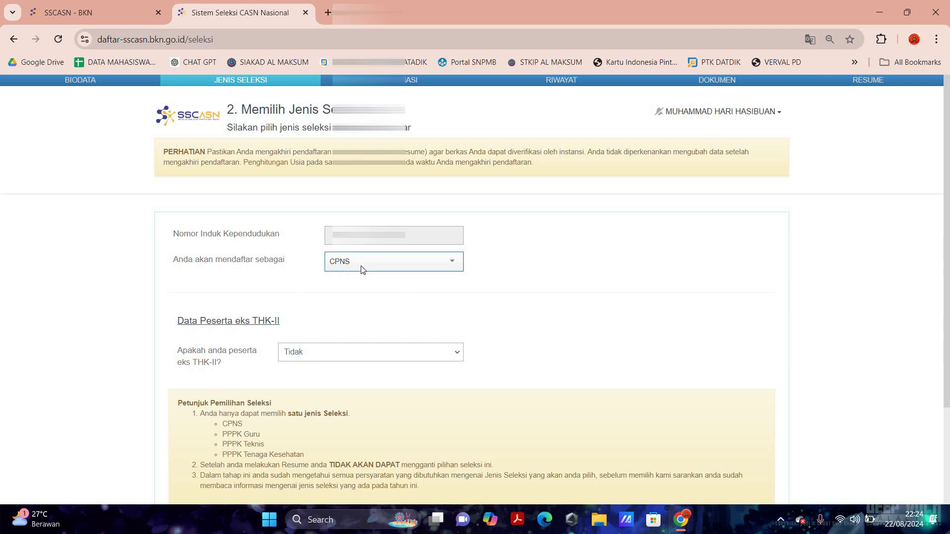
scroll(513, 439, "down", 2)
key("Return")
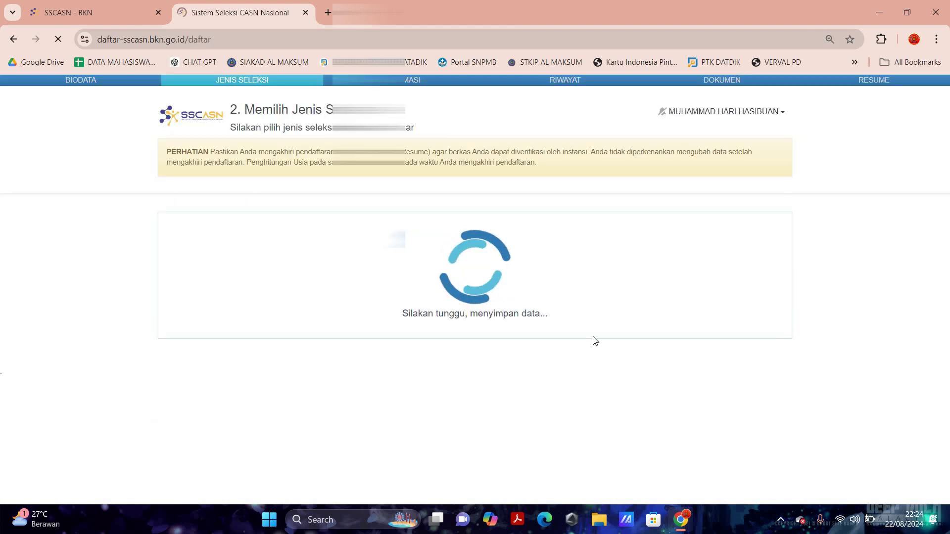
Find institutions matching "ibu" and set Instansi to Otorita Ibu Kota Nusantara
scroll(326, 273, "up", 5)
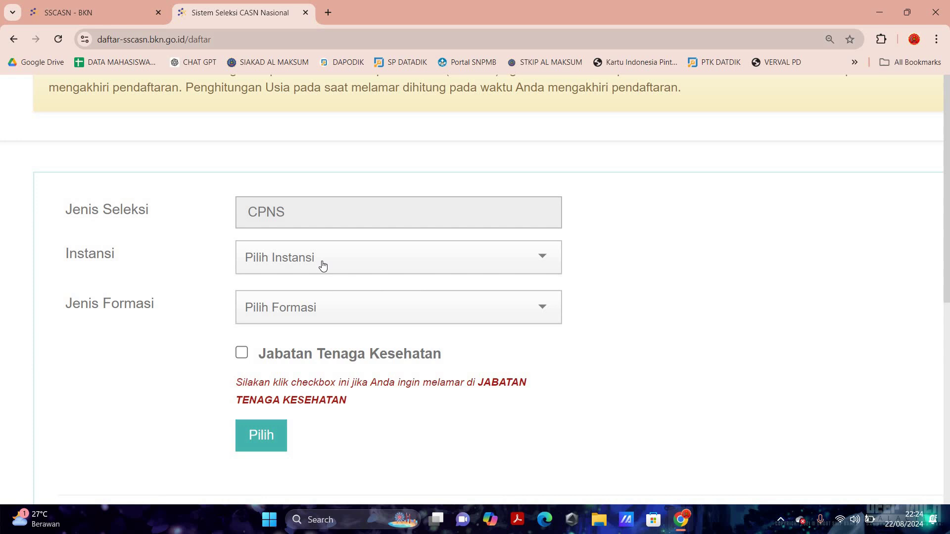
left_click(323, 266)
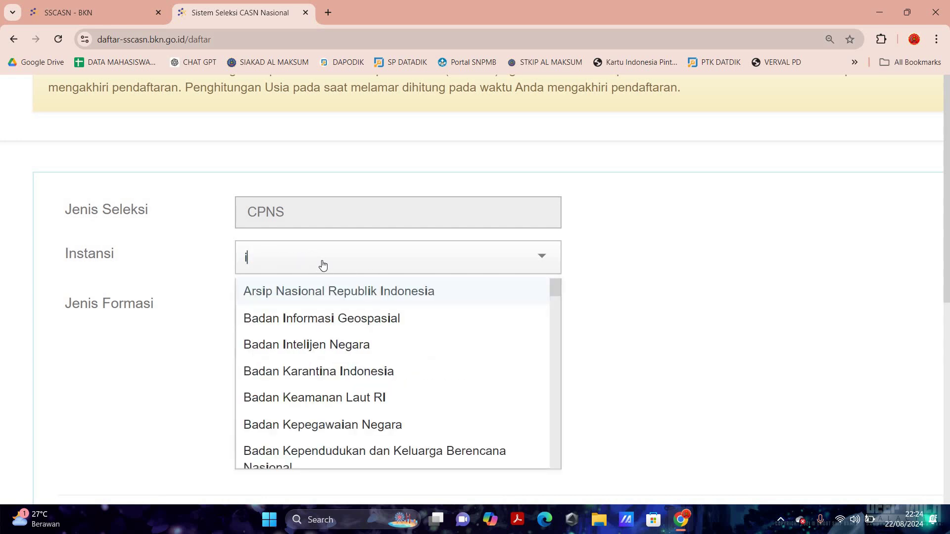
type("ibu")
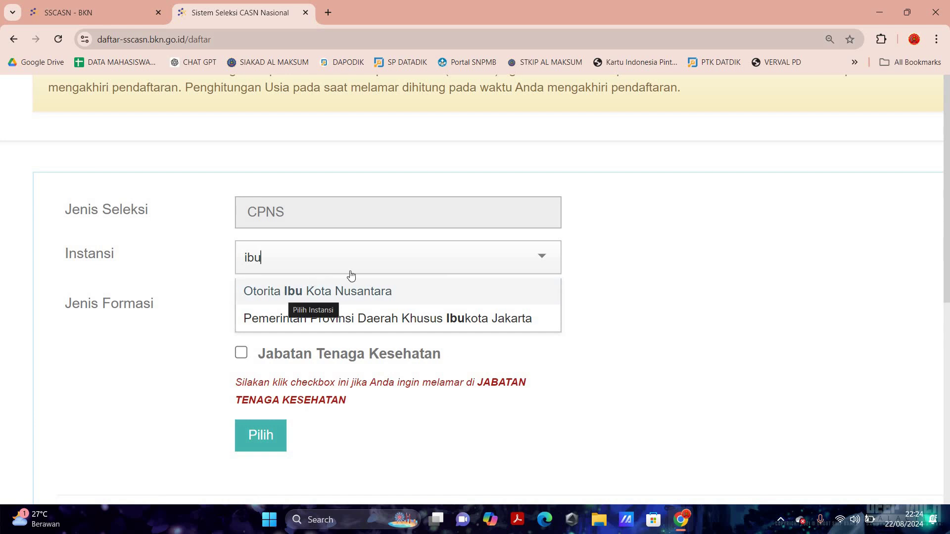
left_click(305, 291)
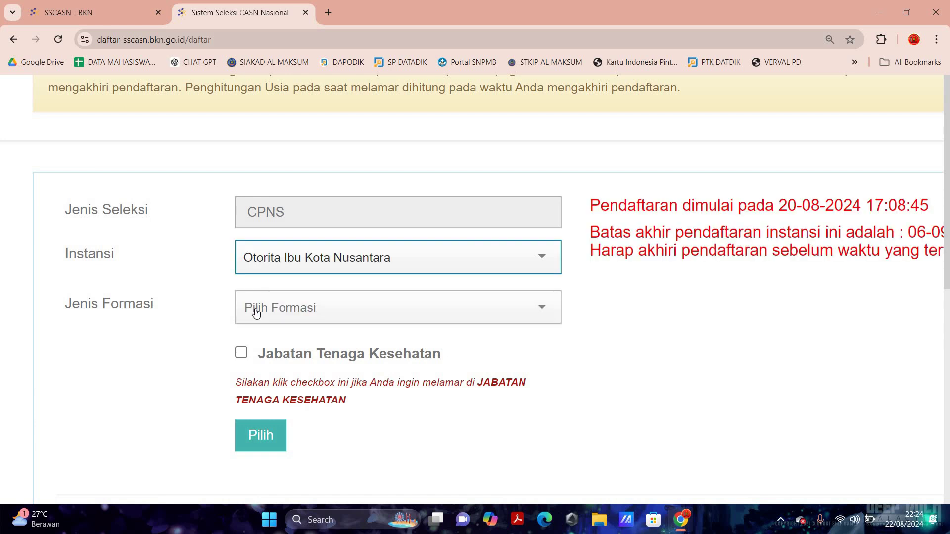
Set Jenis Formasi to UMUM, leave Jabatan Tenaga Kesehatan unticked, and confirm the institution and formation choice
left_click(255, 313)
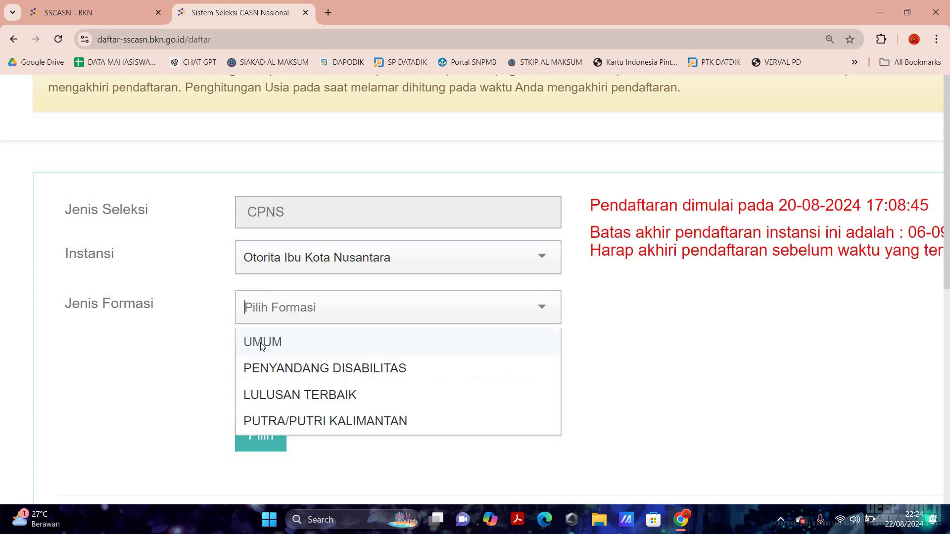
key("Return")
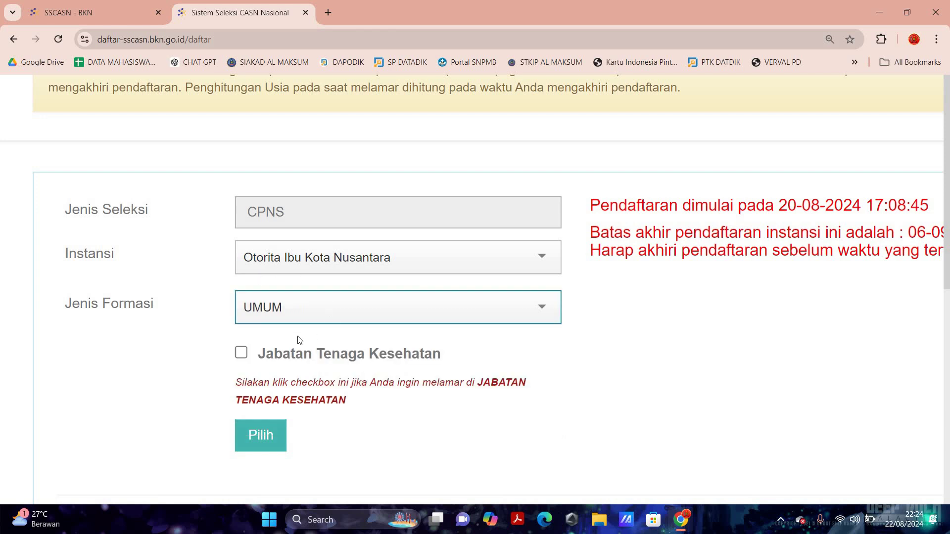
scroll(259, 418, "down", 2)
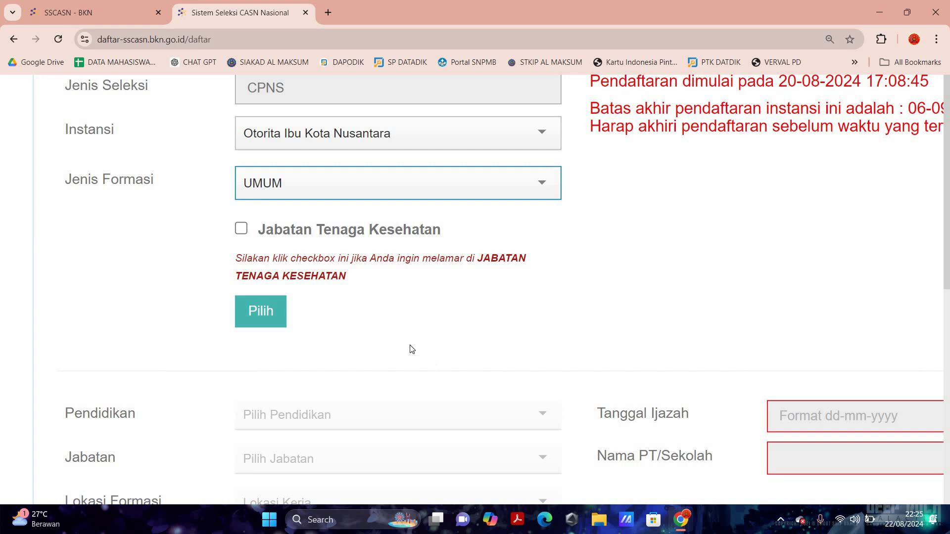
key("Tab")
key("Tab")
key("Return")
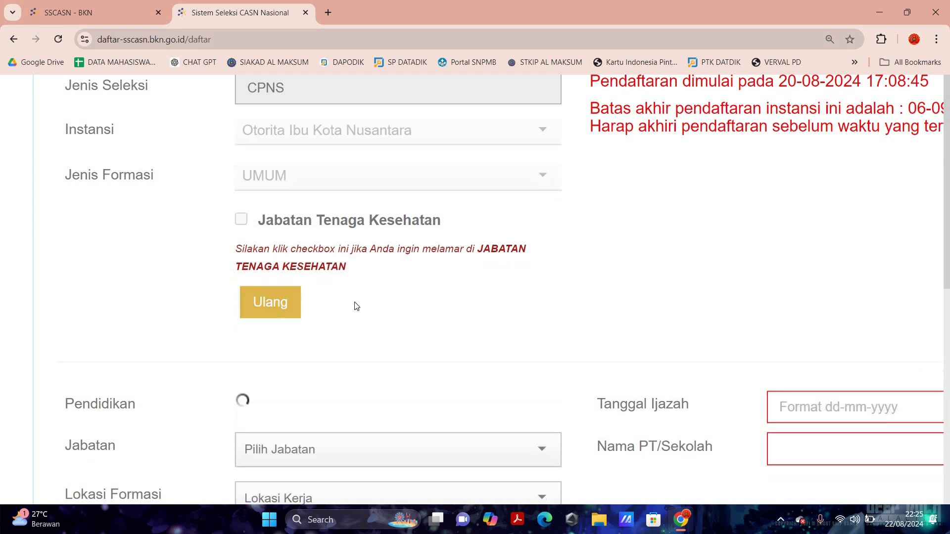
Browse the Pendidikan options in the formation section, from the SLTA level through the D-III and D-IV programmes
scroll(372, 286, "down", 1)
scroll(373, 282, "up", 1)
scroll(373, 280, "down", 4)
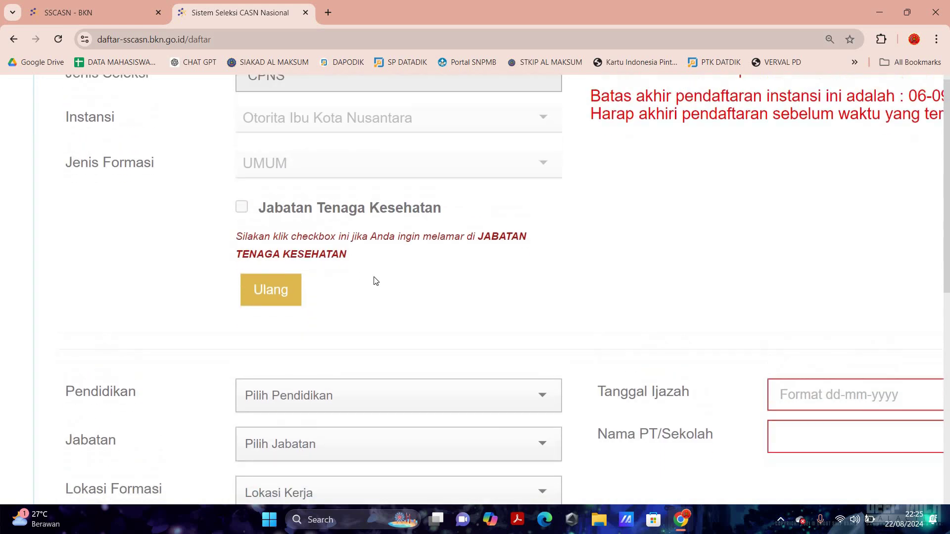
scroll(420, 258, "down", 1)
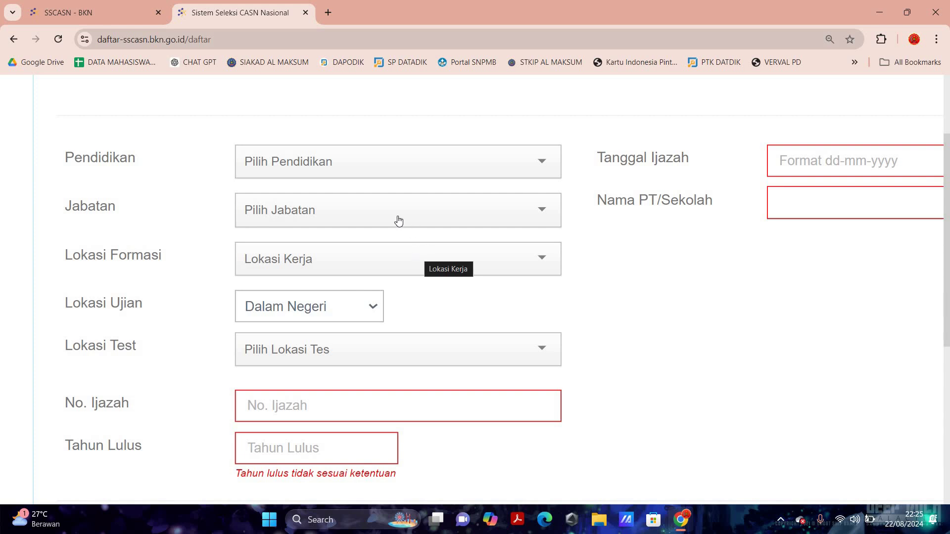
left_click(306, 170)
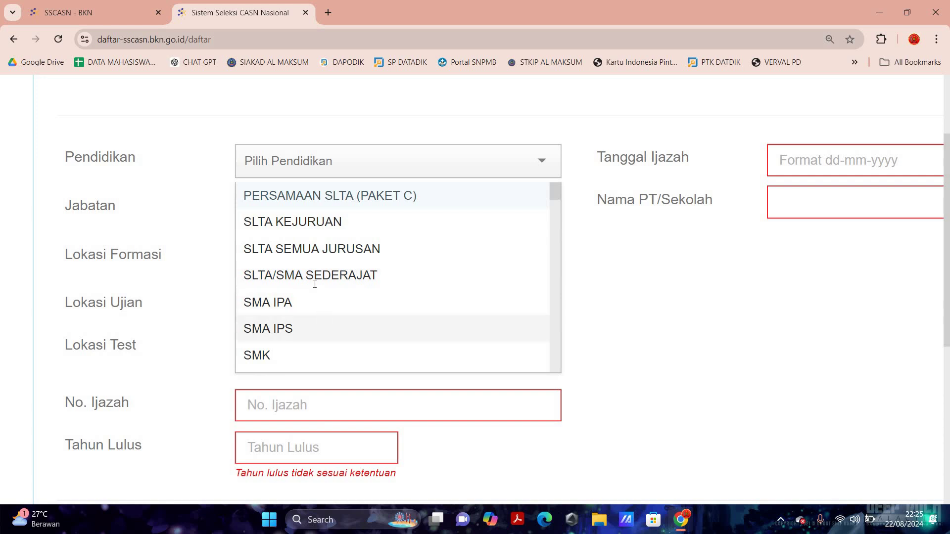
scroll(290, 236, "down", 2)
scroll(526, 131, "up", 1)
scroll(500, 180, "down", 1)
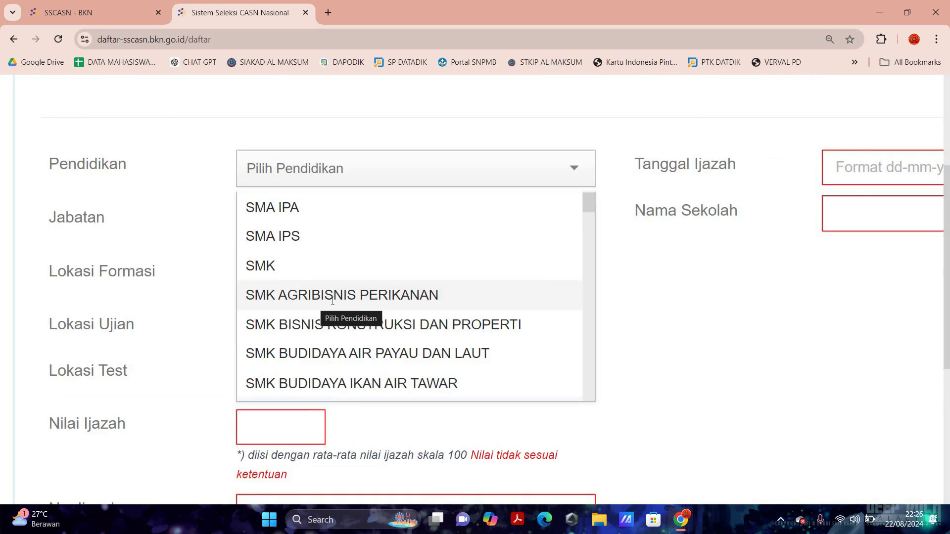
scroll(523, 184, "down", 1)
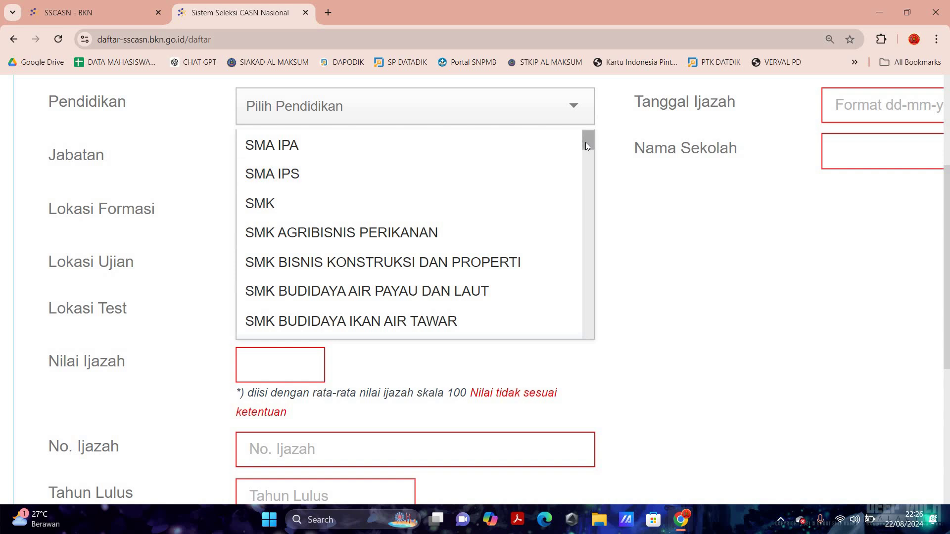
scroll(585, 152, "down", 5)
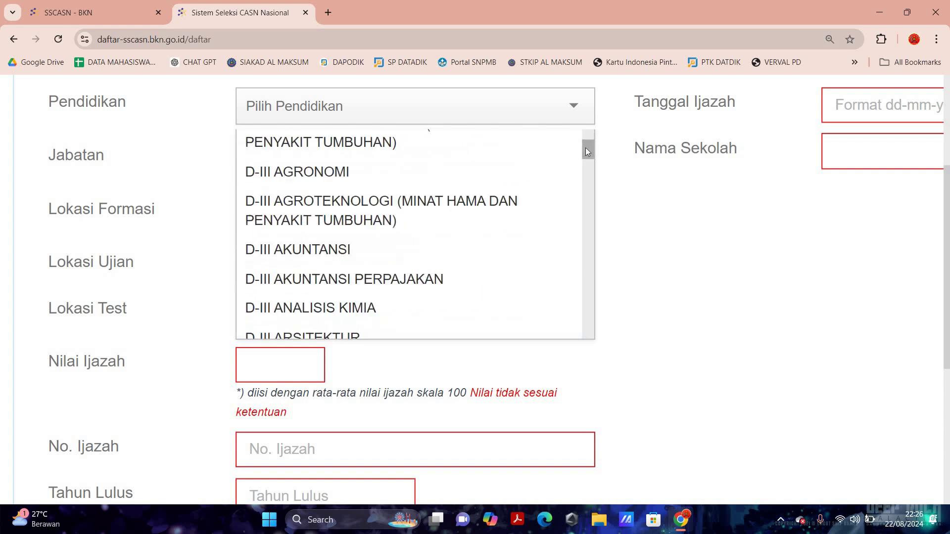
scroll(585, 148, "up", 5)
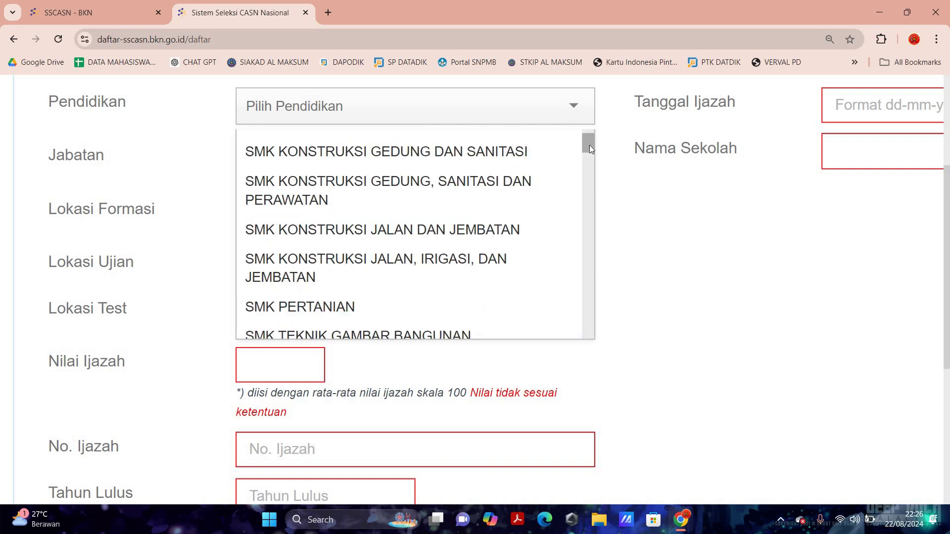
scroll(591, 149, "down", 5)
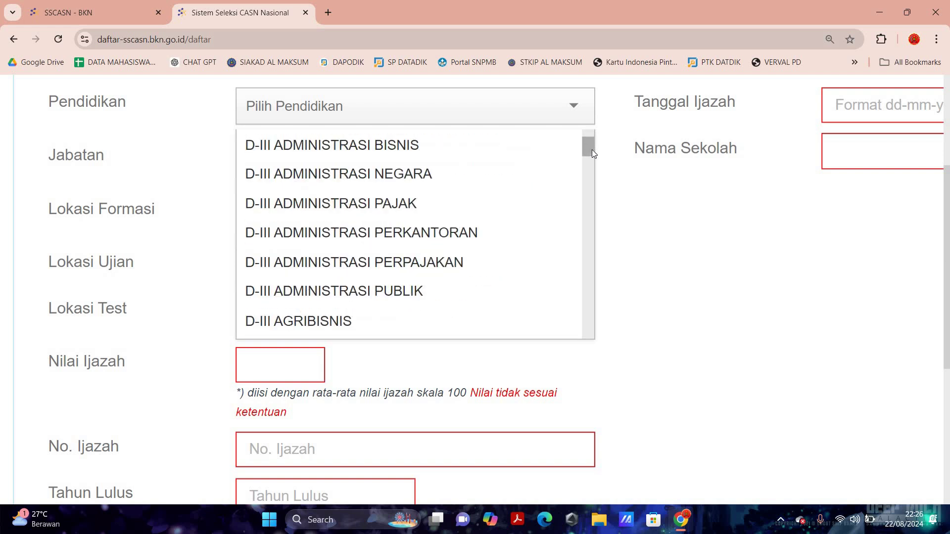
scroll(593, 156, "down", 15)
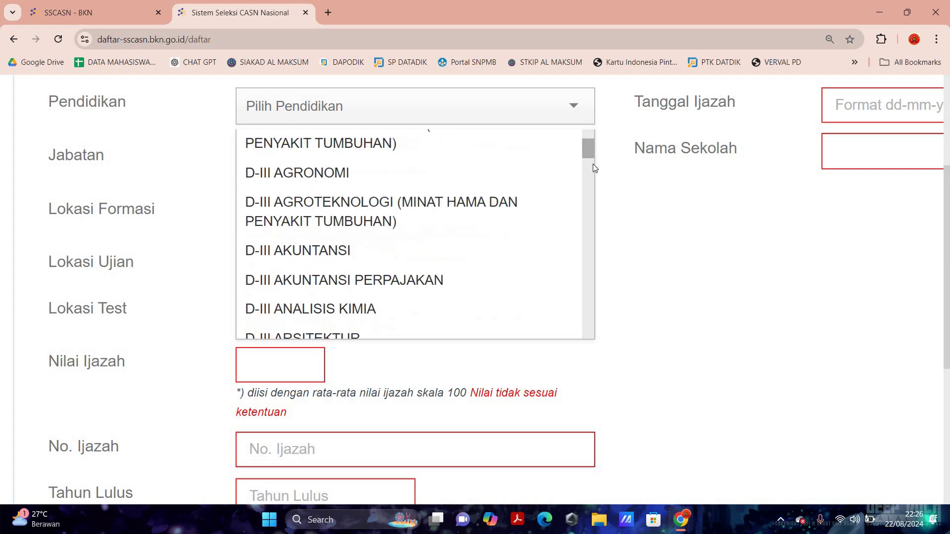
scroll(593, 193, "down", 15)
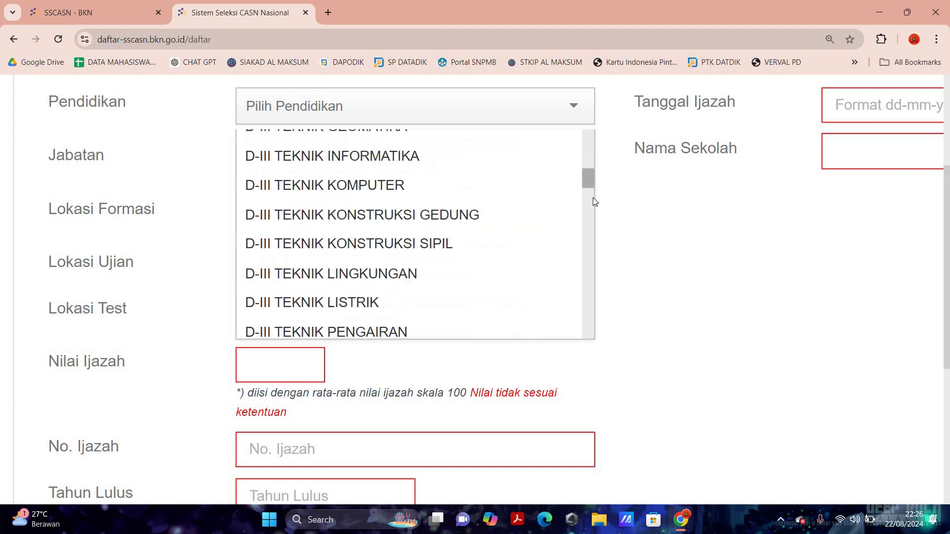
scroll(512, 236, "down", 6)
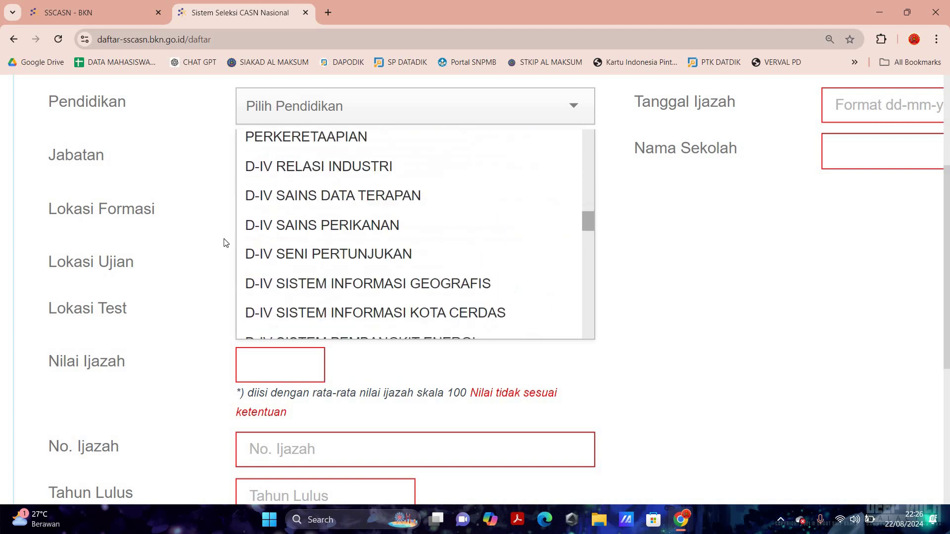
scroll(237, 242, "up", 2)
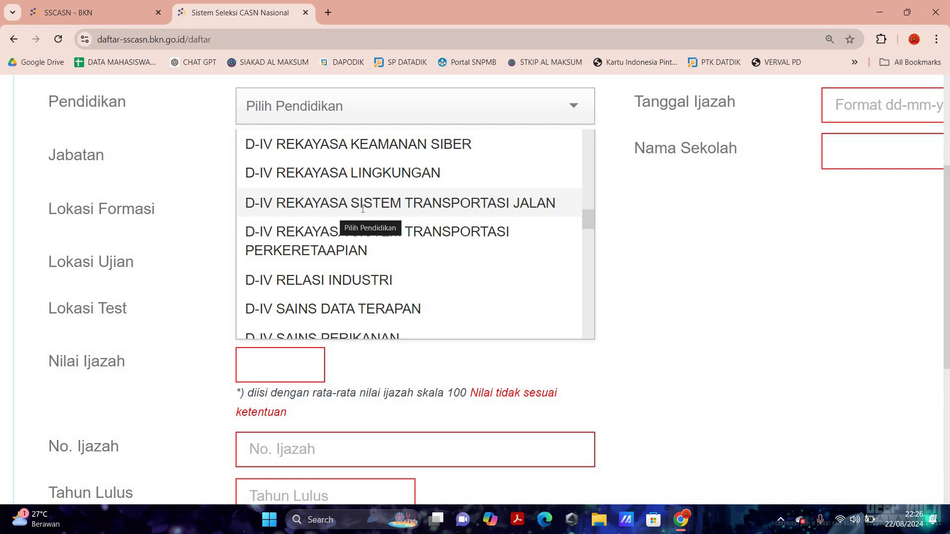
key("Escape")
Set Pendidikan to SLTA SEMUA JURUSAN and check which Jabatan options it offers
scroll(373, 178, "up", 1)
left_click(373, 171)
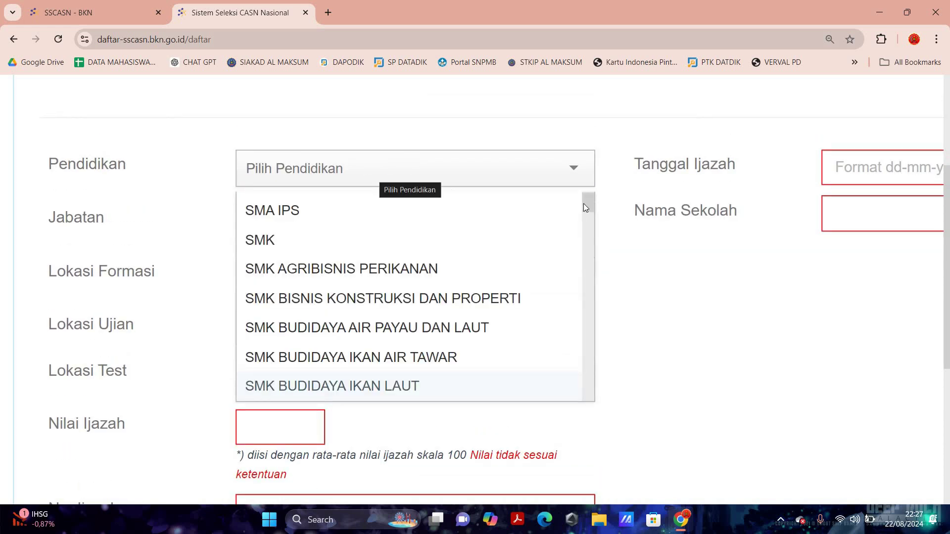
scroll(304, 260, "up", 3)
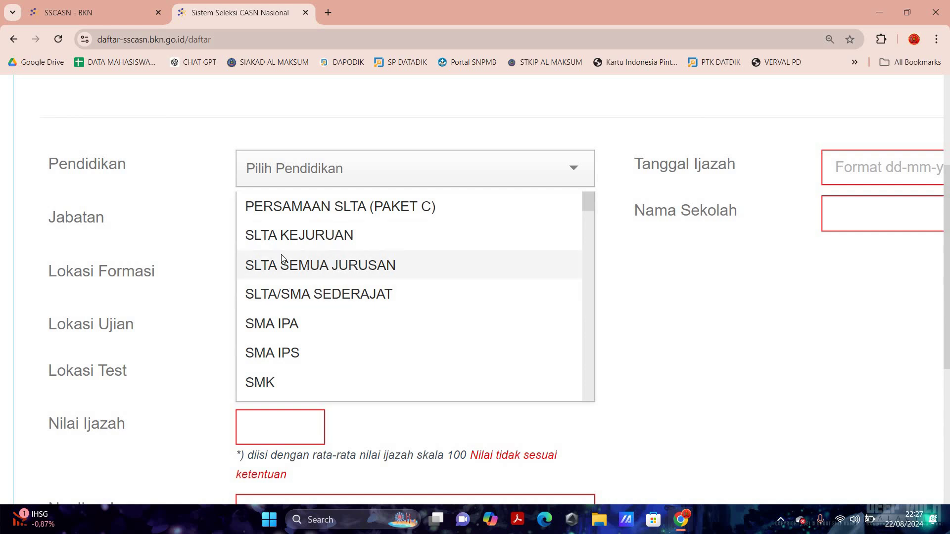
key("Return")
left_click(307, 218)
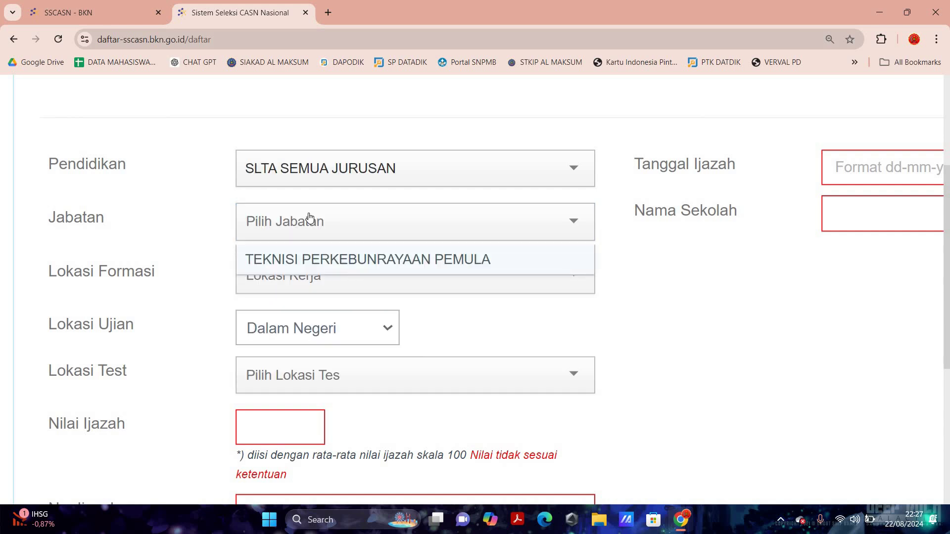
Change Pendidikan to SMK and check which Jabatan options it offers
left_click(297, 174)
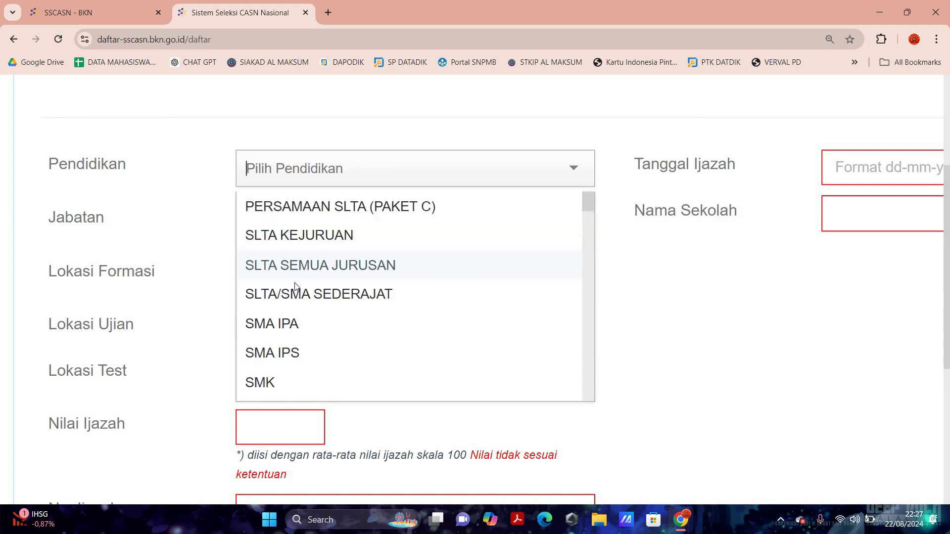
left_click(265, 381)
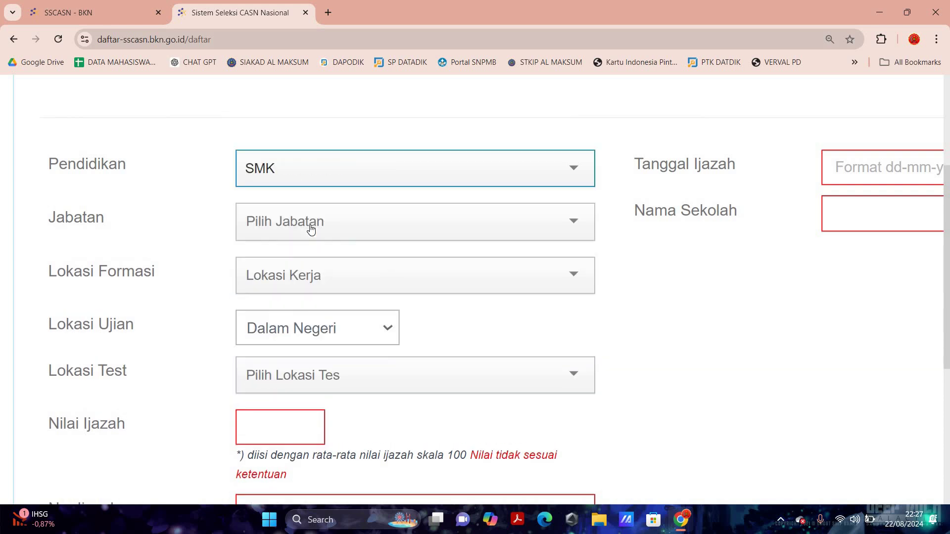
left_click(311, 229)
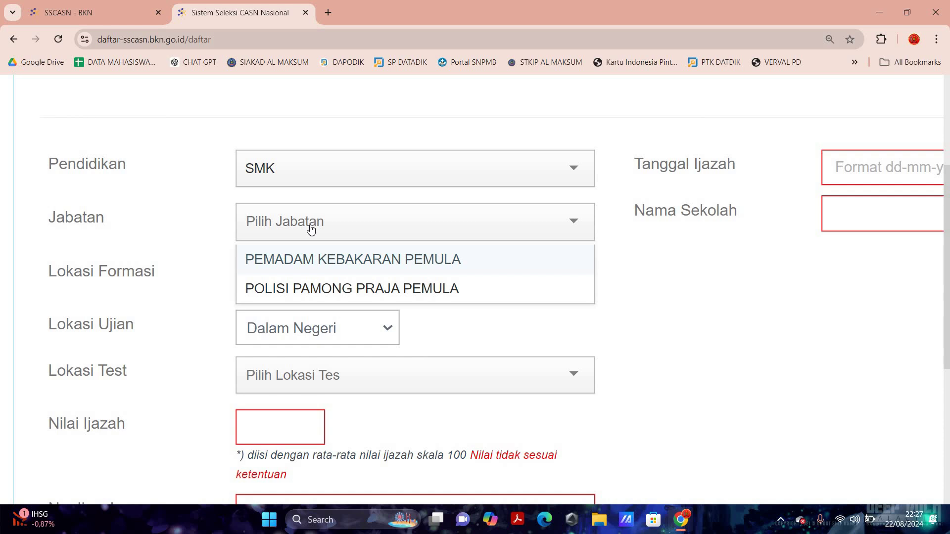
Change Pendidikan to SMA IPA and check which Jabatan options it offers
left_click(319, 178)
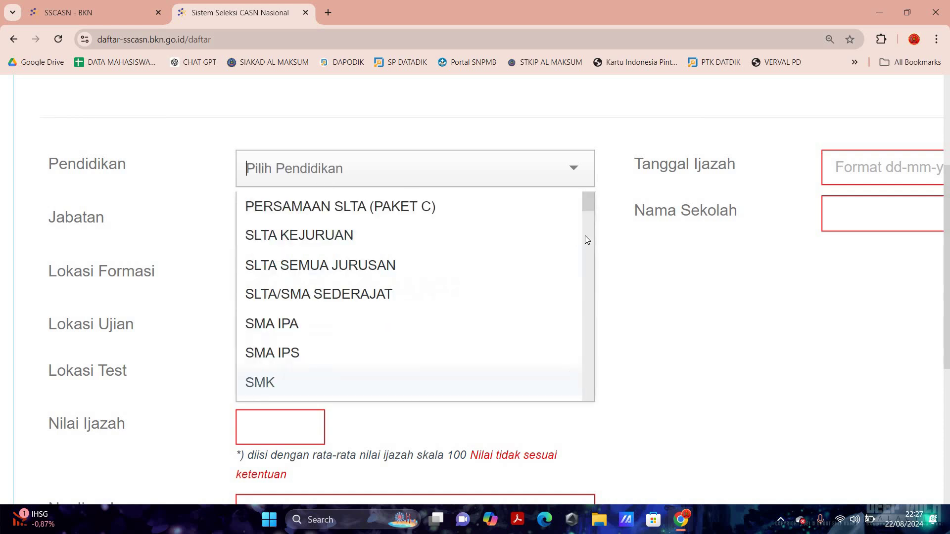
left_click(323, 324)
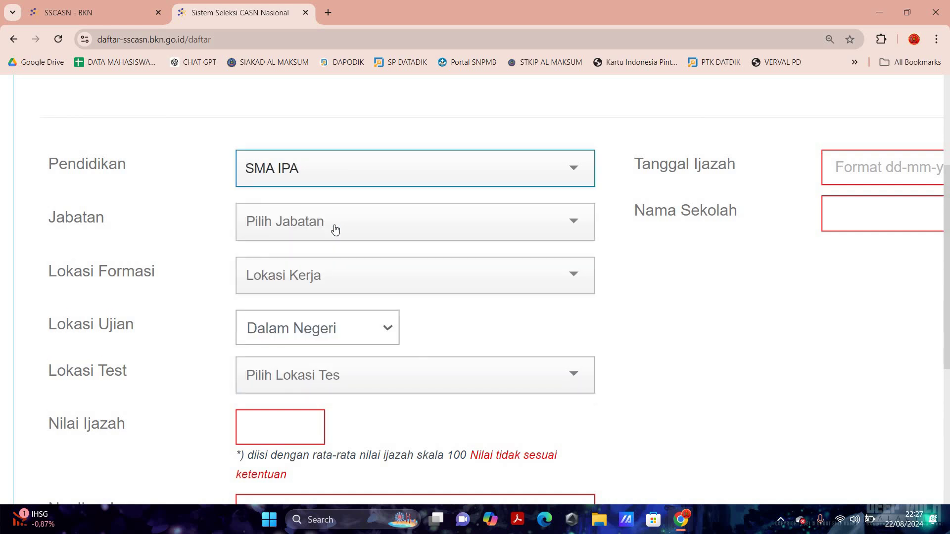
left_click(335, 229)
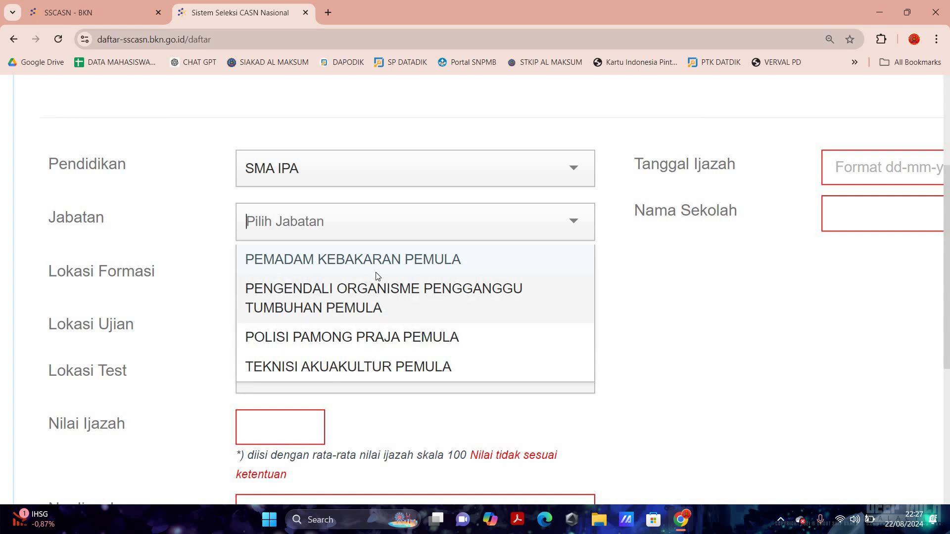
Change Pendidikan to SMA IPS and check which Jabatan options it offers
left_click(317, 170)
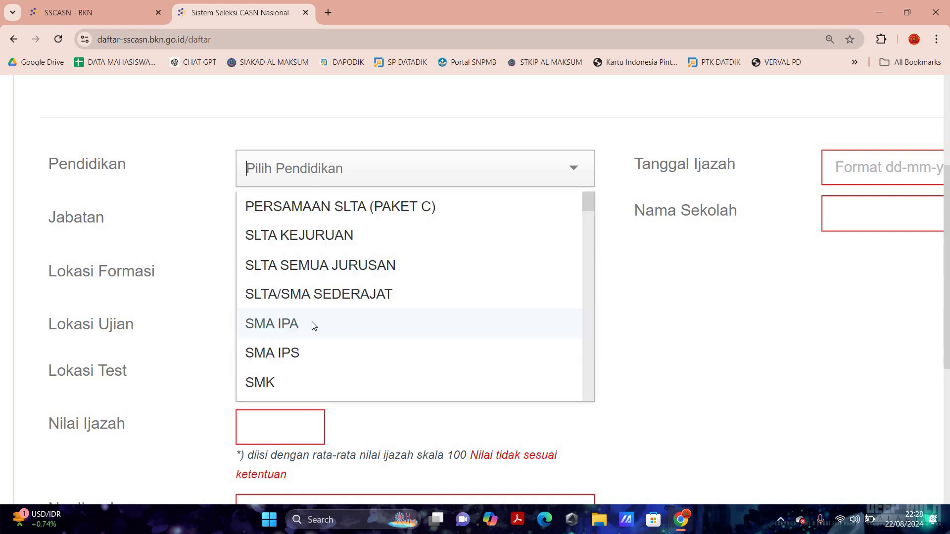
left_click(272, 352)
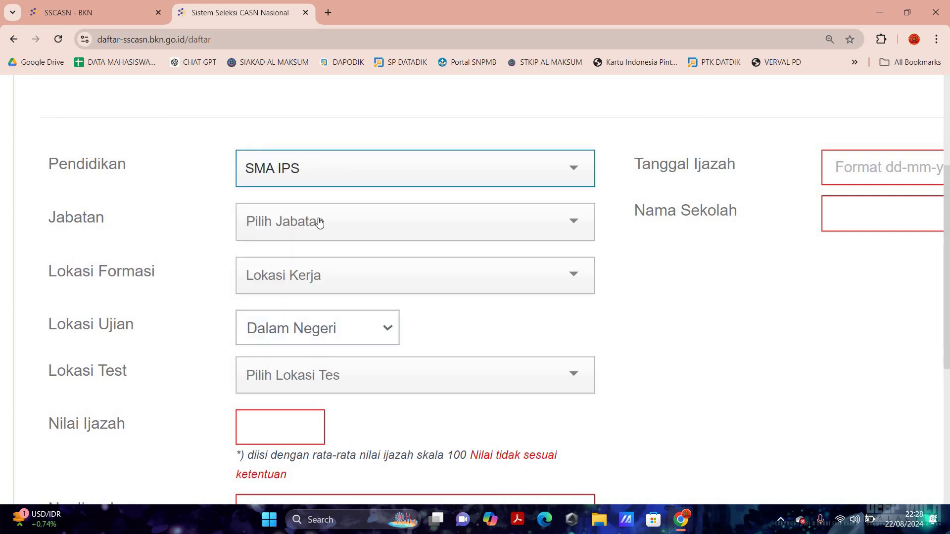
left_click(319, 222)
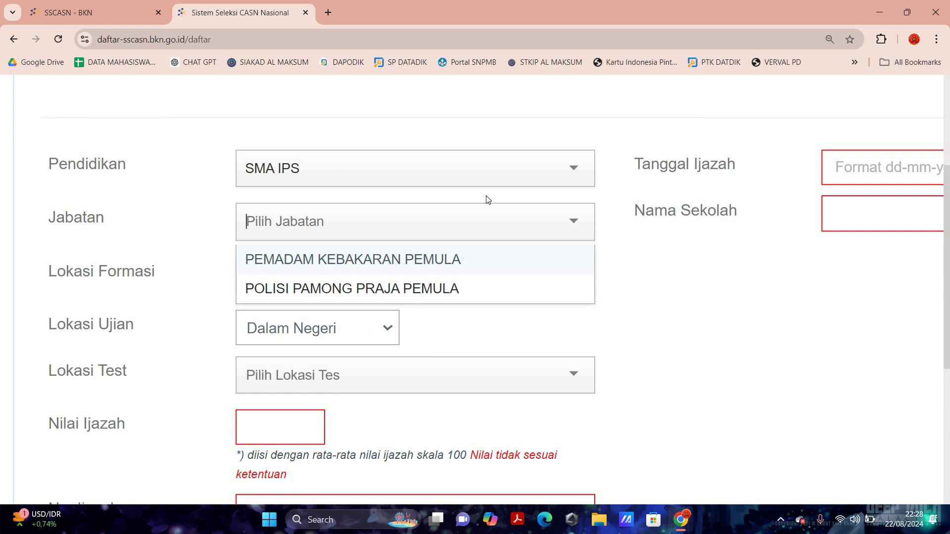
Change Pendidikan to S-1 TEKNIK INFORMATIKA and go to the Jabatan selection
key("shift+Tab")
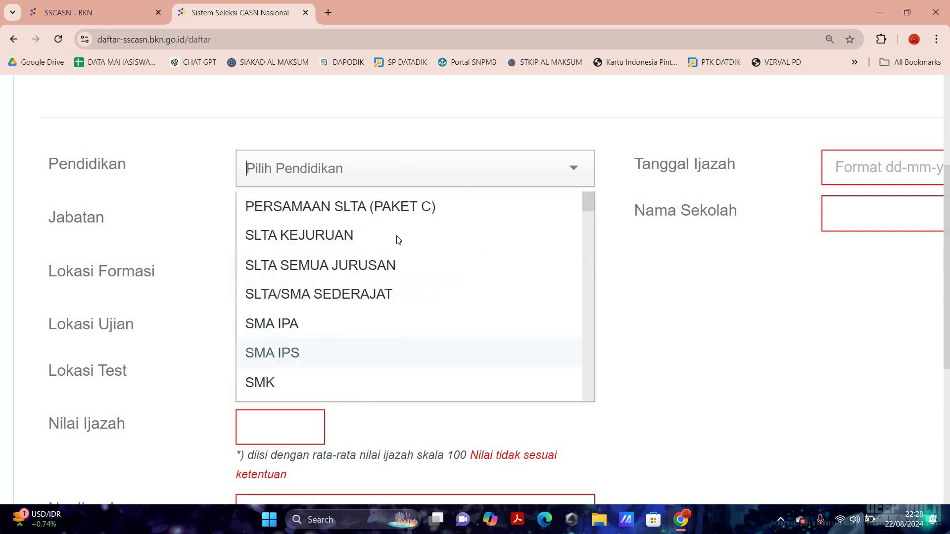
left_click(324, 218)
left_click(324, 224)
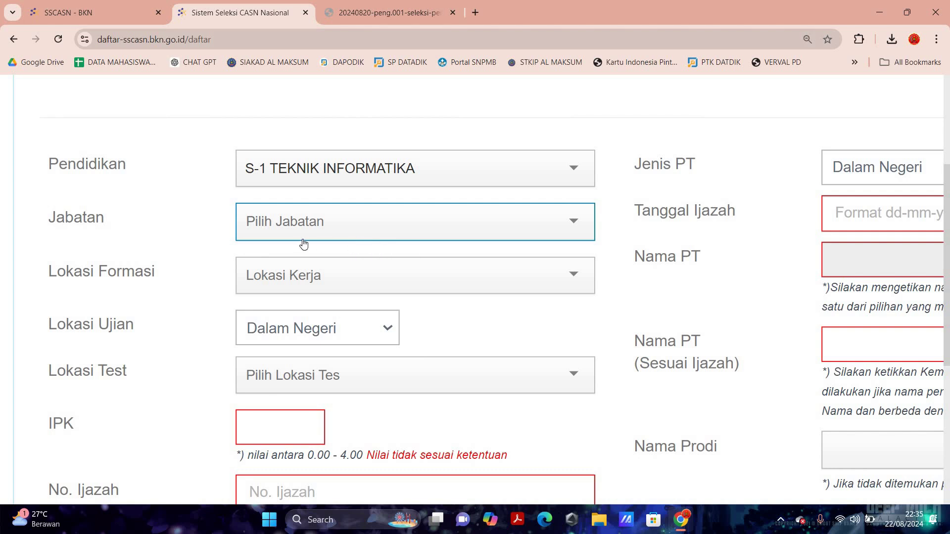
Set Pendidikan to SMK and choose PEMADAM KEBAKARAN PEMULA as the Jabatan
scroll(304, 243, "up", 5)
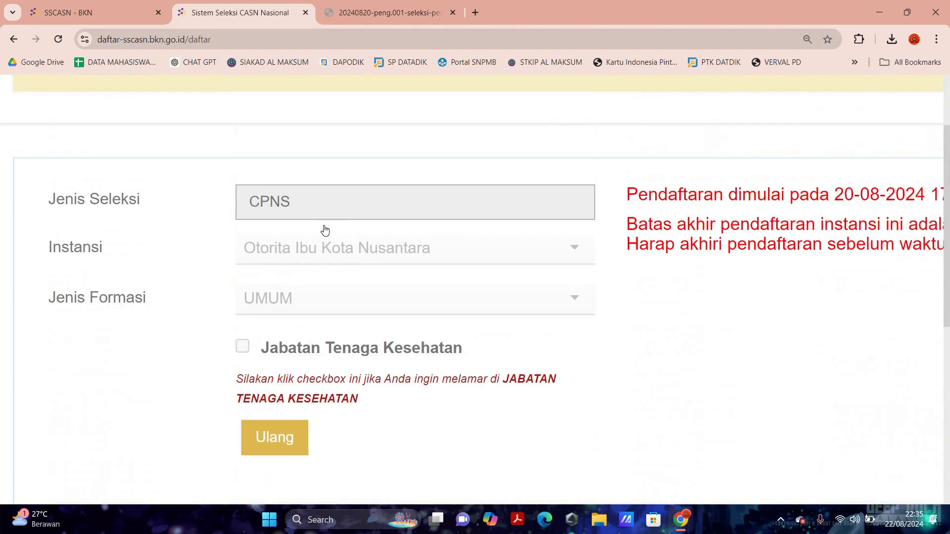
scroll(324, 228, "down", 2)
scroll(333, 193, "down", 5)
left_click(333, 193)
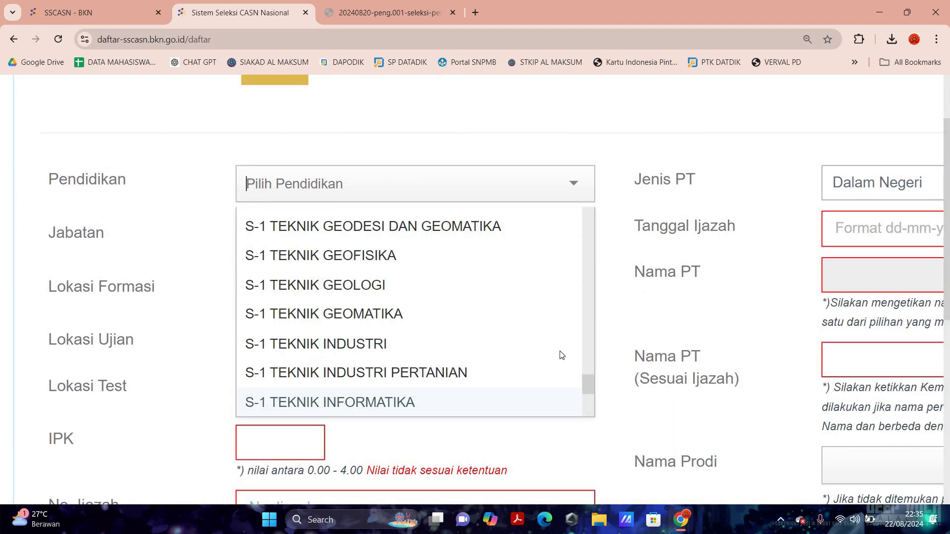
scroll(292, 395, "down", 5)
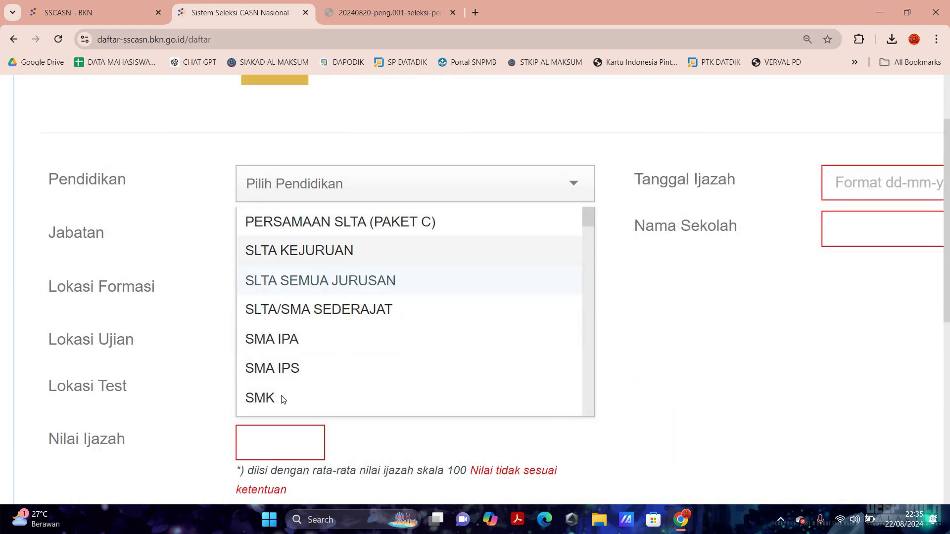
key("Return")
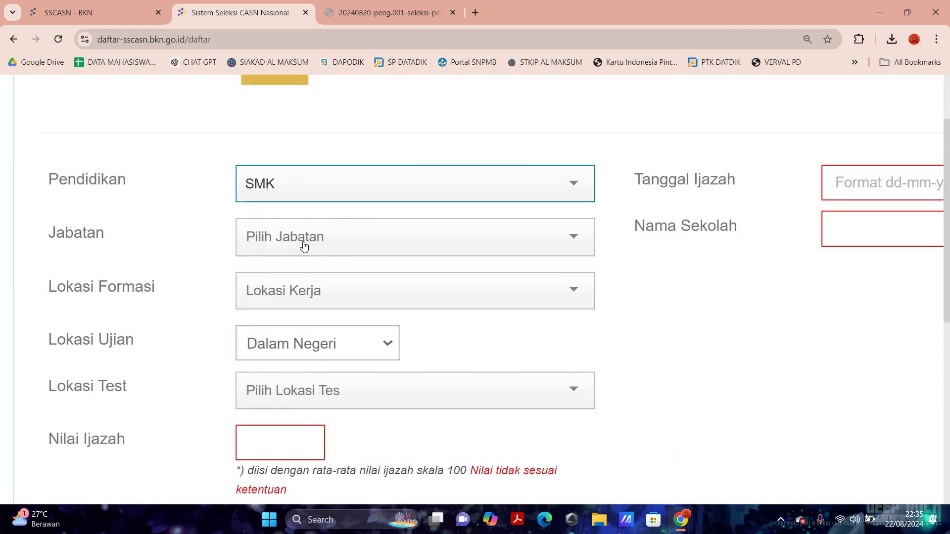
left_click(304, 247)
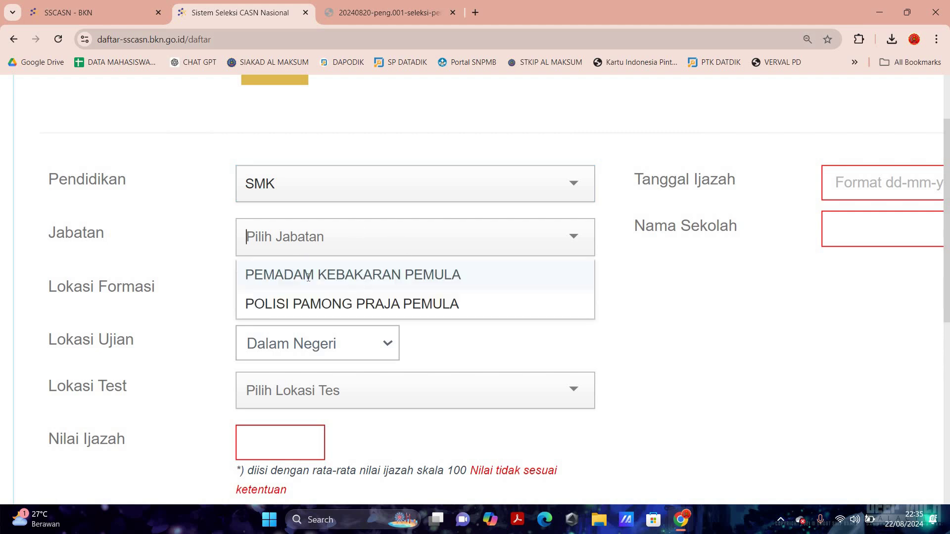
left_click(243, 275)
Set Lokasi Formasi to Direktorat Lingkungan Hidup dan Penanggulangan Bencana under Deputi Bidang Lingkungan Hidup dan Sumber Daya Alam
scroll(297, 247, "down", 1)
left_click(329, 228)
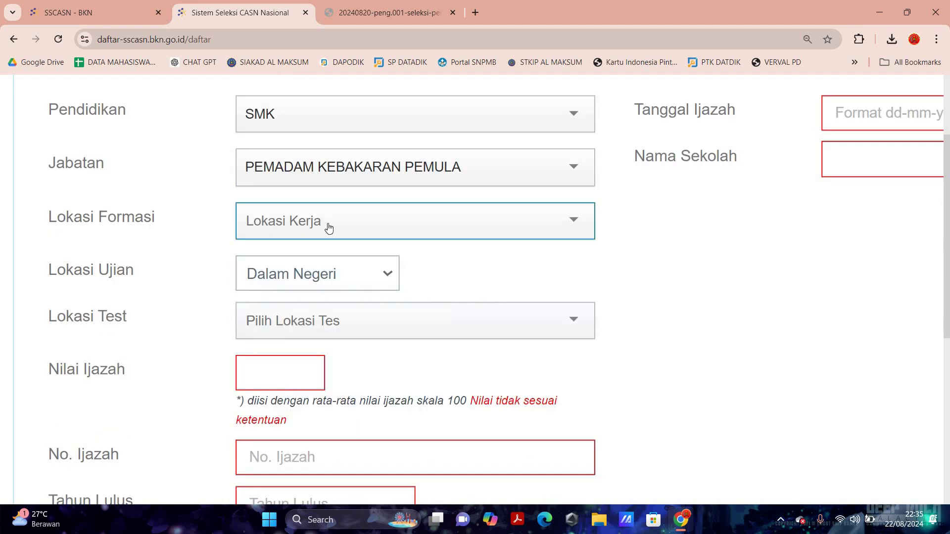
left_click(329, 228)
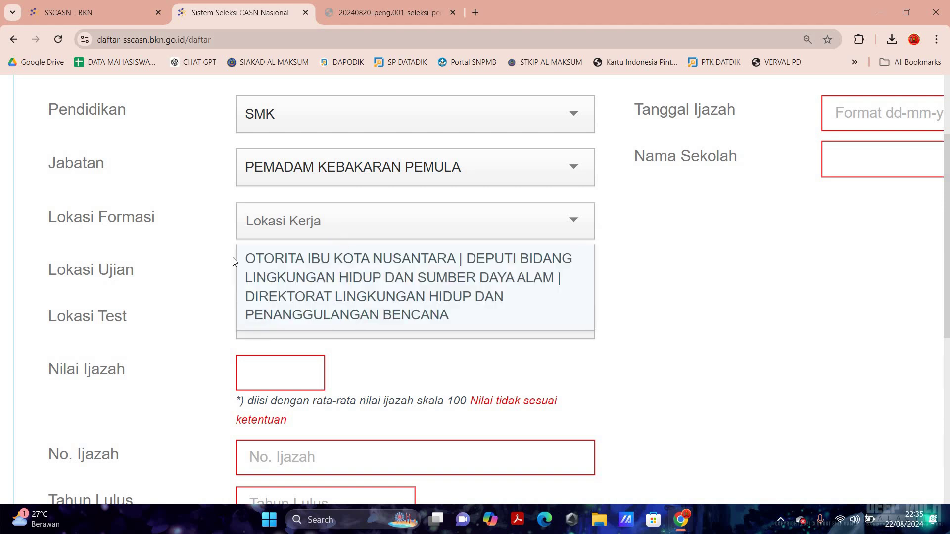
key("Return")
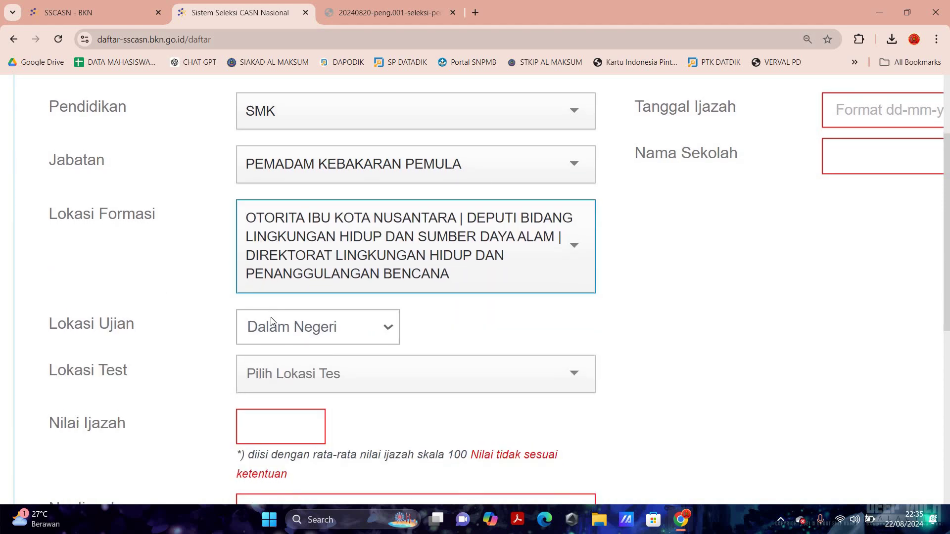
Keep Lokasi Ujian at Dalam Negeri and choose Lokasi BKN Medan as the Lokasi Test
left_click(276, 339)
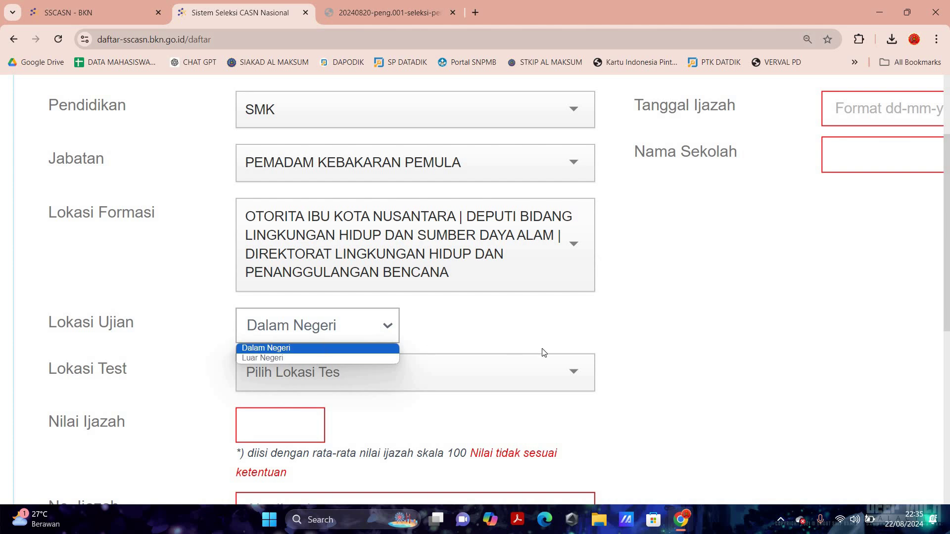
left_click(858, 293)
scroll(406, 245, "down", 4)
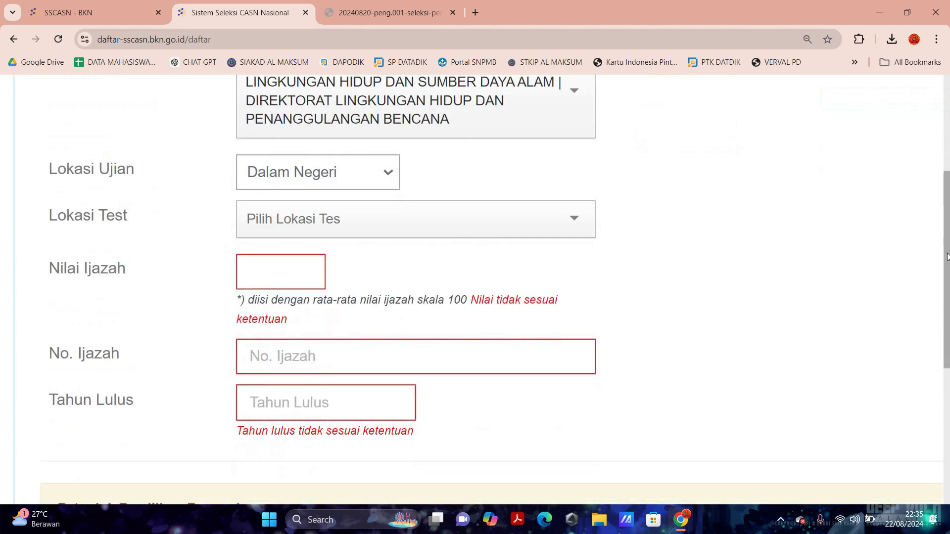
scroll(345, 240, "up", 1)
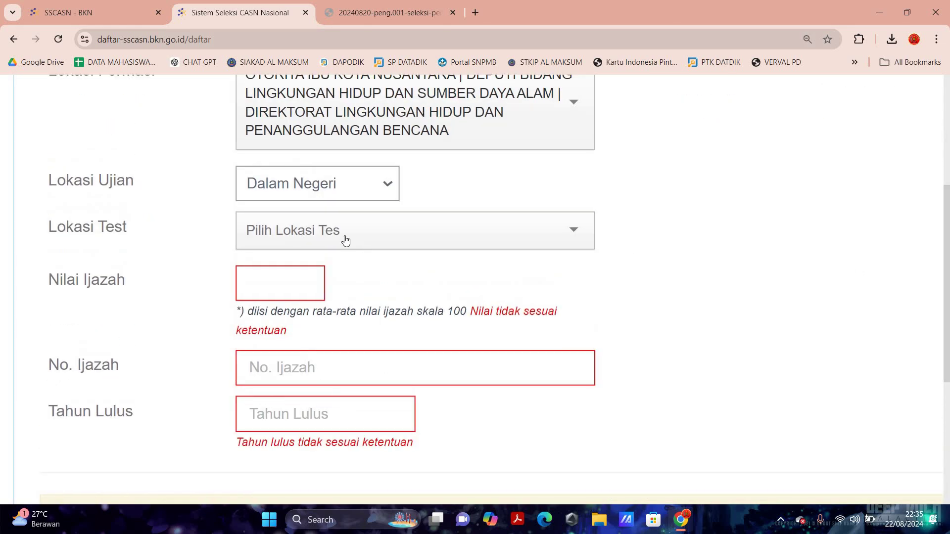
left_click(345, 240)
type("med")
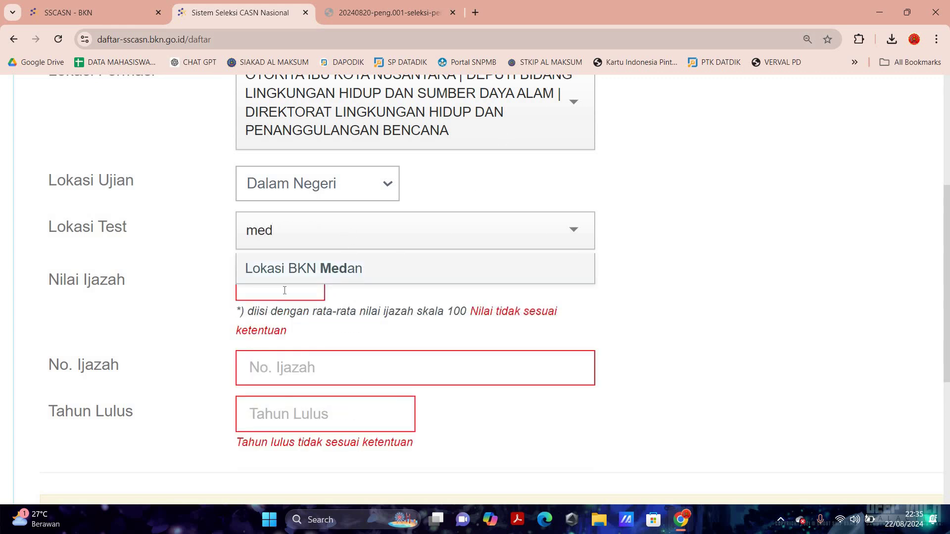
left_click(280, 280)
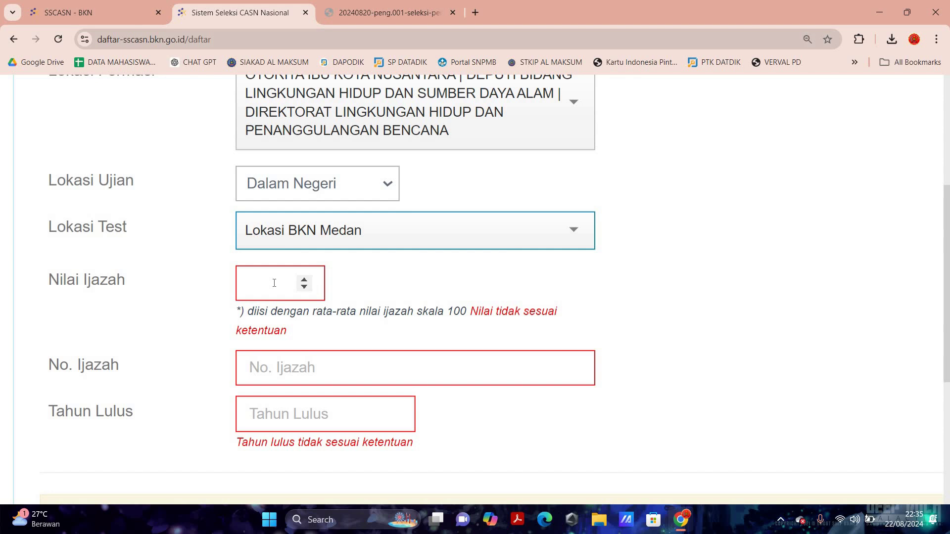
Set Nilai Ijazah to 80 on the 100-point scale
left_click(274, 283)
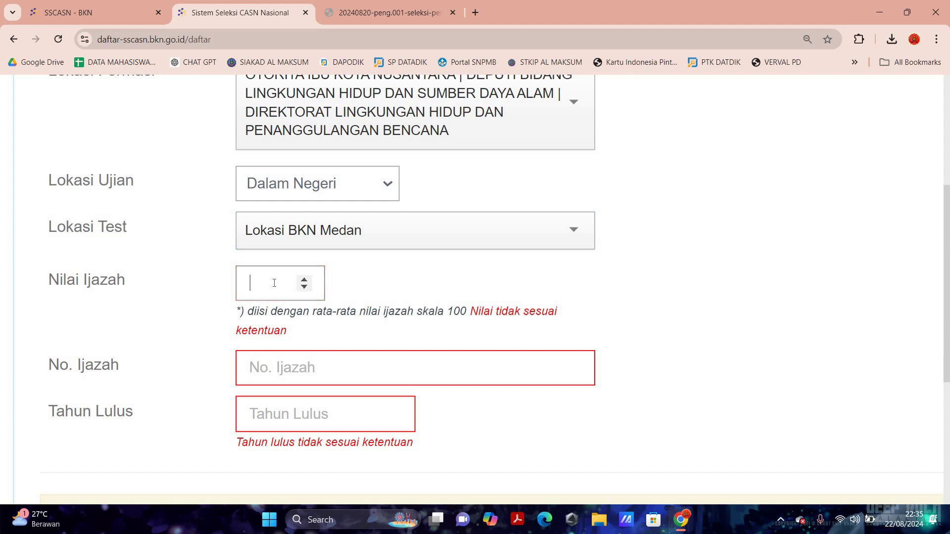
type("80")
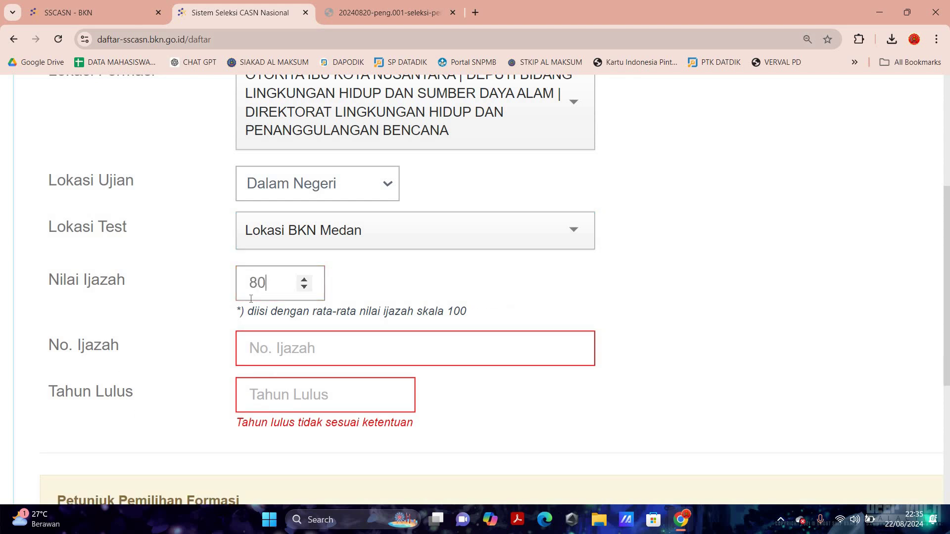
triple_click(480, 313)
left_click(493, 303)
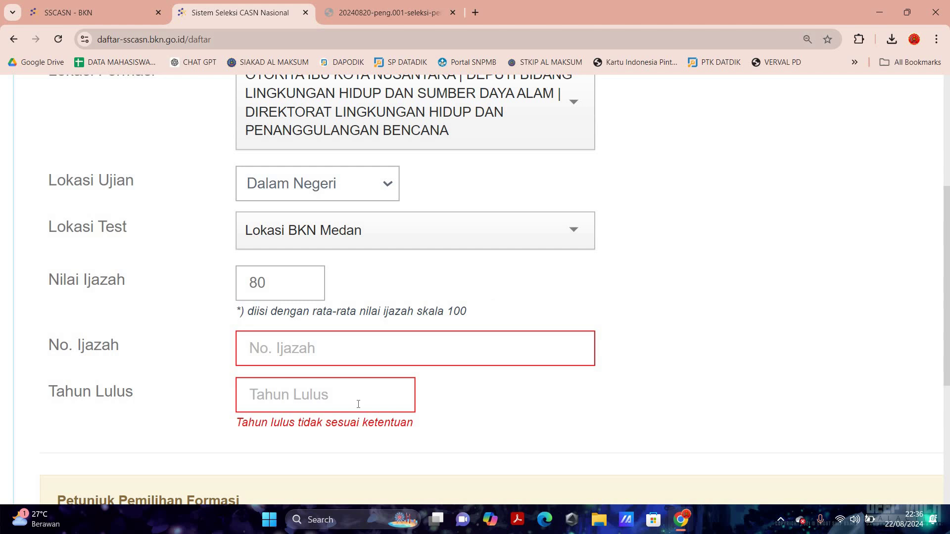
Fill in No. Ijazah with dn-smk and set Tahun Lulus to 2012
left_click(288, 356)
type("d")
key("BackSpace")
type("d")
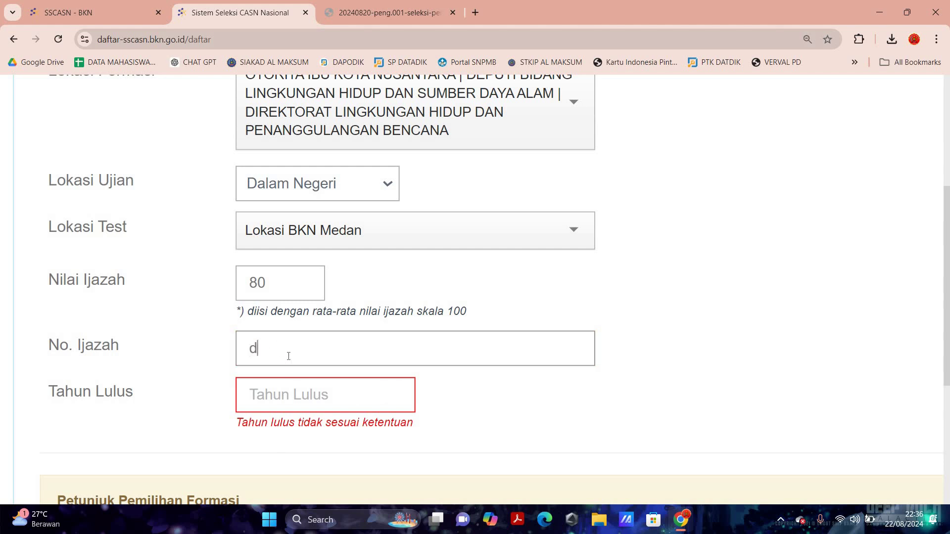
type("n-smk")
left_click(286, 396)
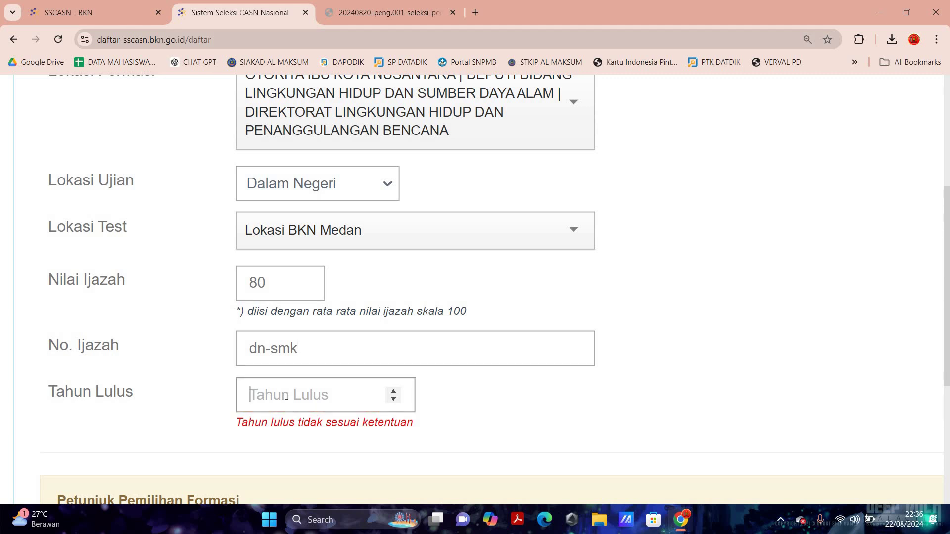
type("2012")
key("Tab")
Set Tanggal Ijazah to 17-07-2012
key("ctrl+minus")
key("ctrl+minus")
key("ctrl+minus")
key("ctrl+minus")
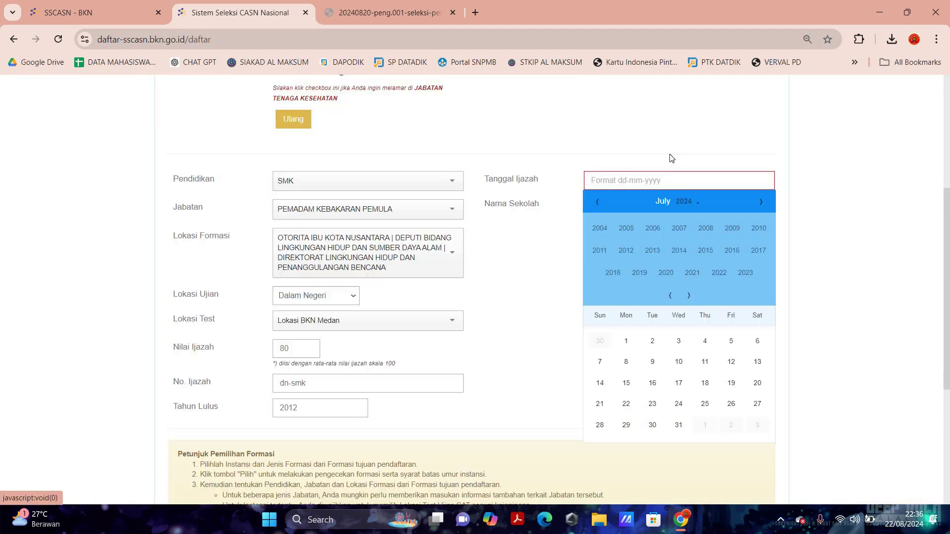
left_click(656, 180)
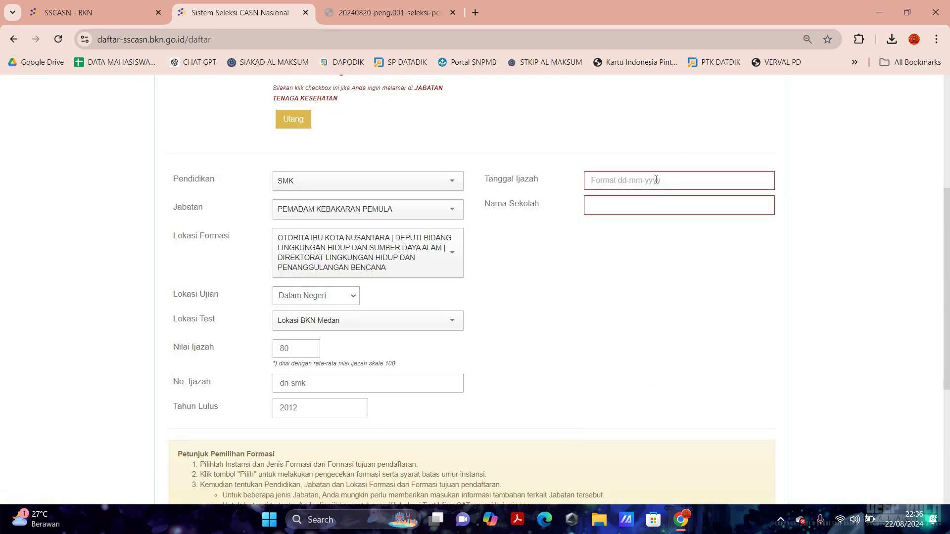
left_click(687, 182)
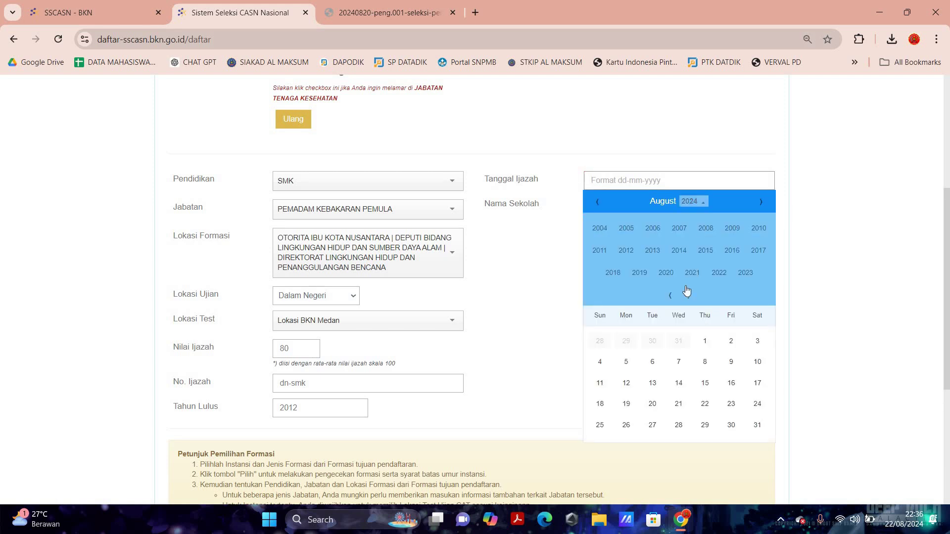
left_click(702, 206)
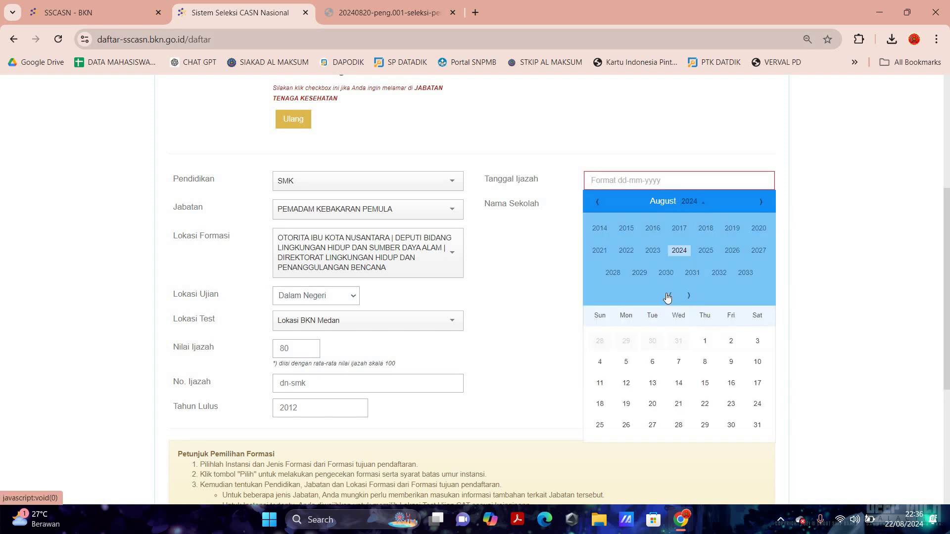
left_click(668, 296)
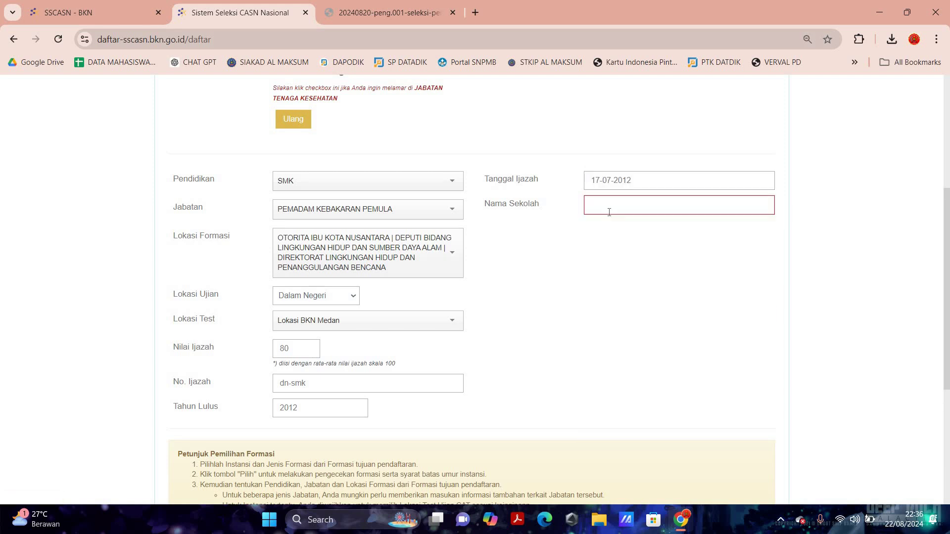
Enter SMK N 1 STABAT as the Nama Sekolah
left_click(609, 213)
type("SMK")
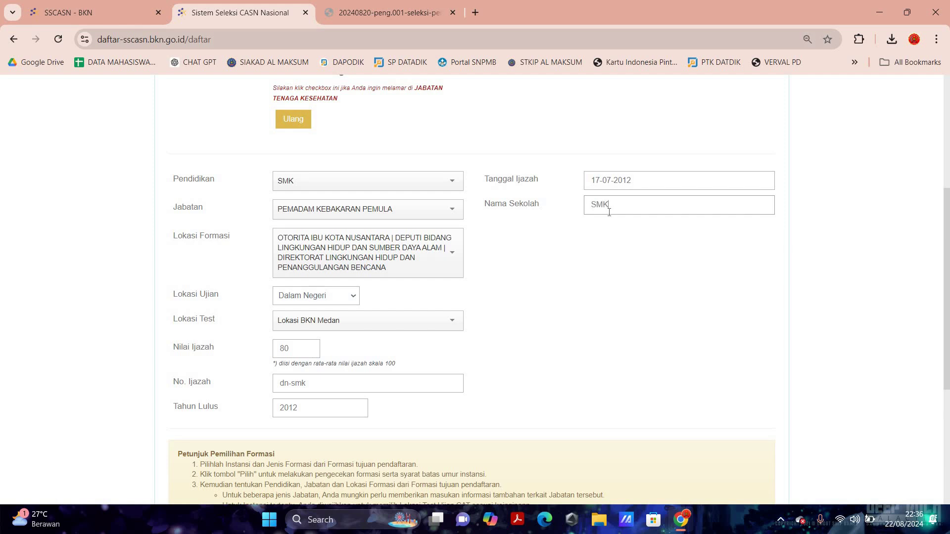
type(" N 1 STABAT")
Fill in the CAPTCHA code below the formation form and continue to the Riwayat stage
scroll(479, 313, "up", 1)
scroll(478, 313, "down", 6)
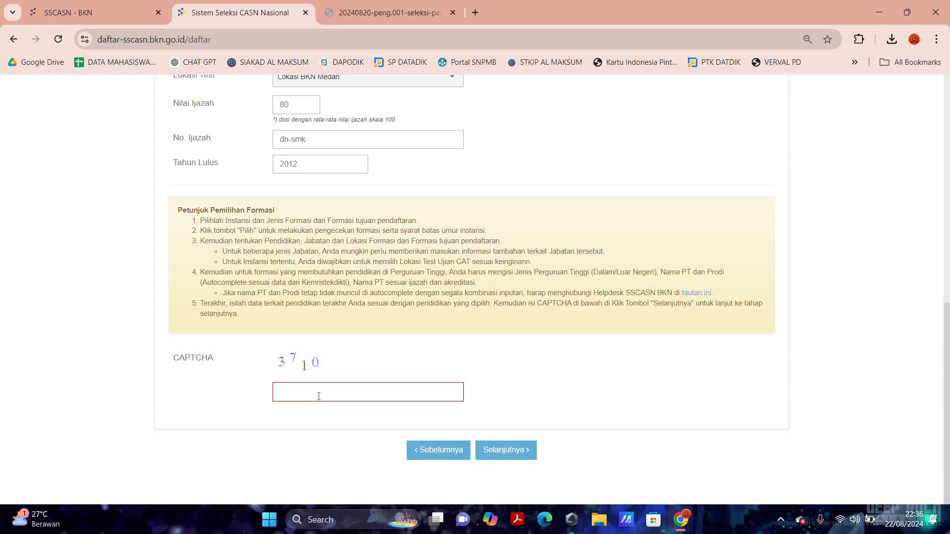
left_click(319, 396)
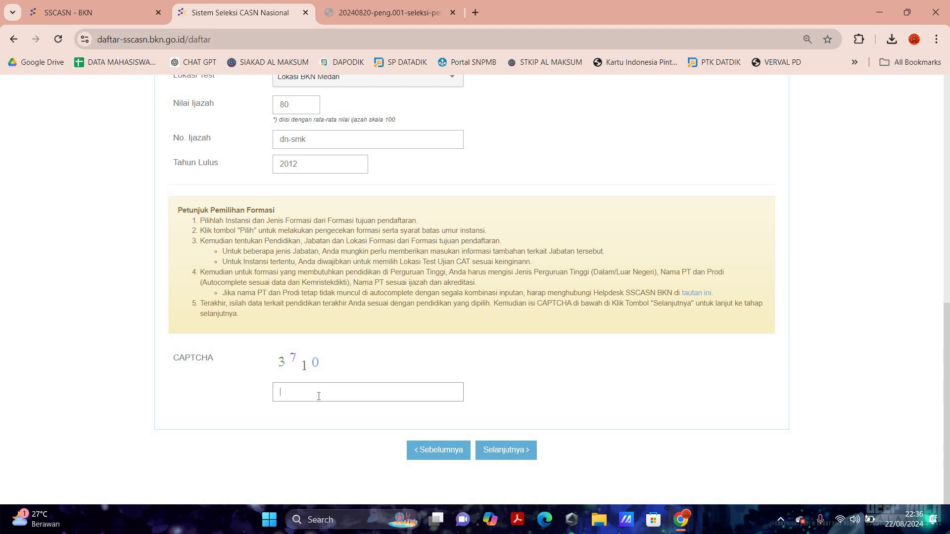
type("3710")
left_click(500, 453)
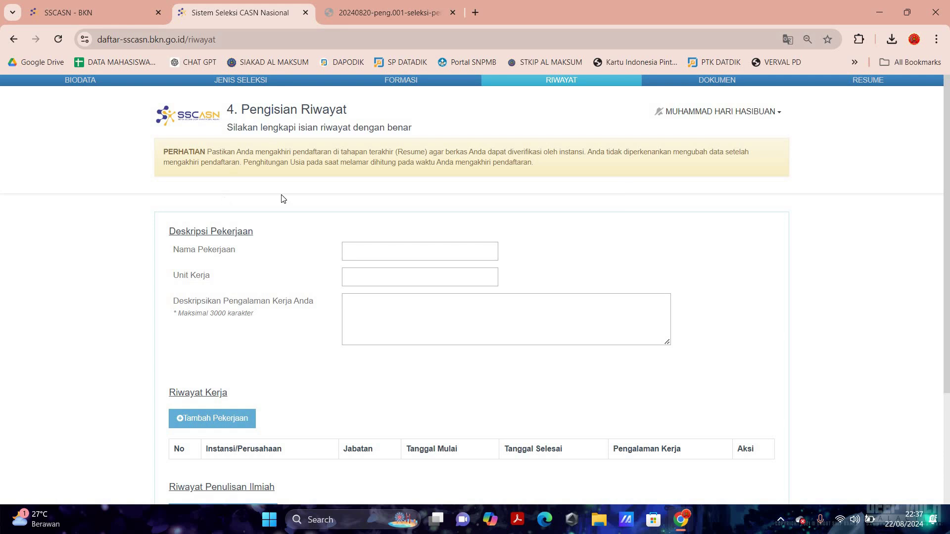
Leave the Riwayat forms empty, continue to the Dokumen stage and review the list of required uploads
scroll(465, 287, "down", 3)
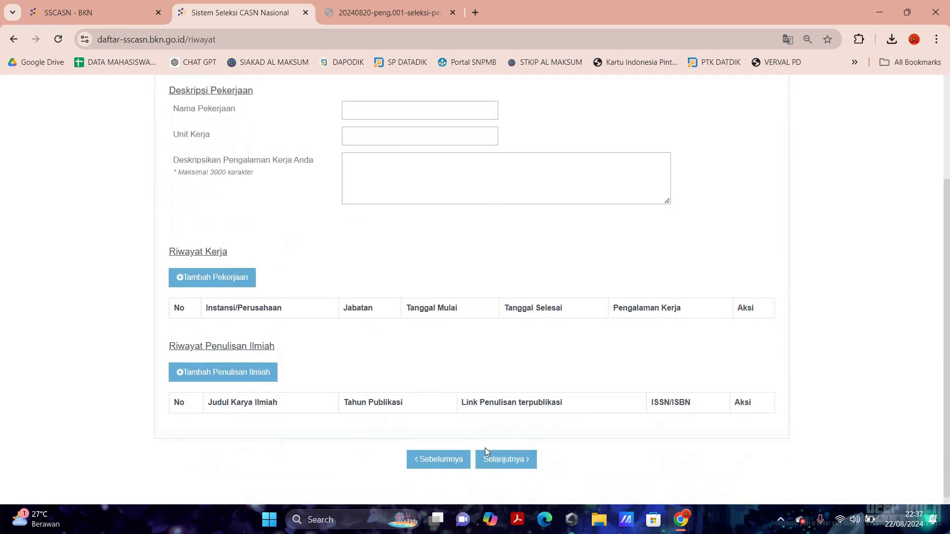
left_click(485, 447)
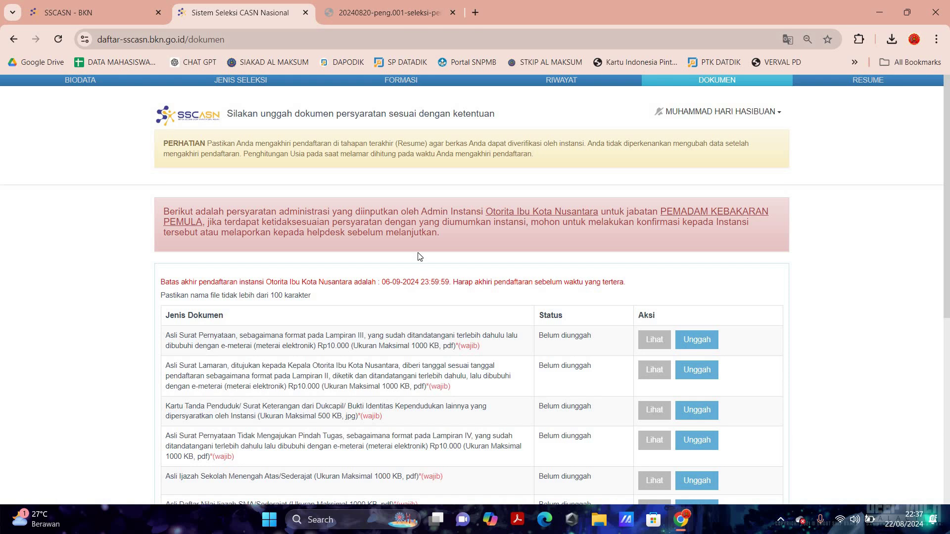
scroll(421, 244, "down", 3)
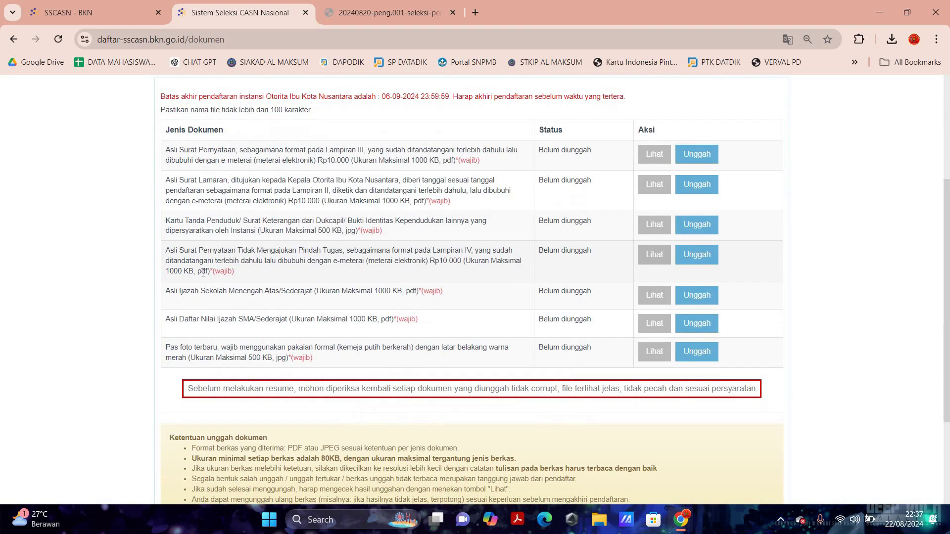
scroll(182, 282, "up", 2)
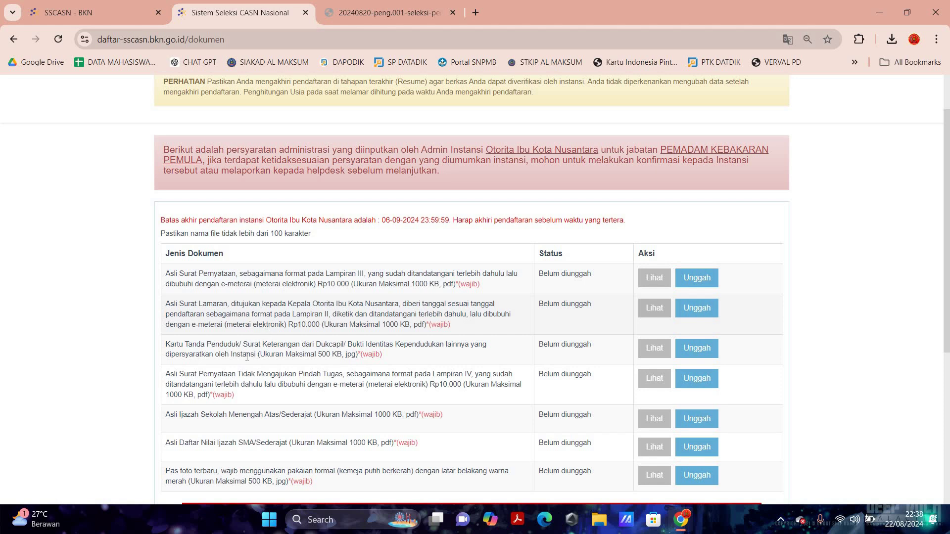
scroll(227, 251, "down", 2)
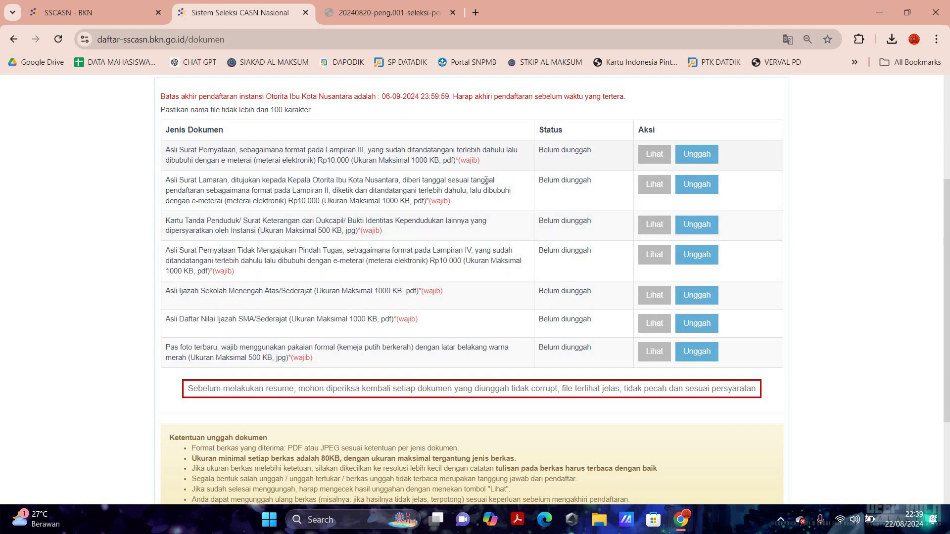
Open ikn.go.id in a new browser tab and go to its Karier page
left_click(476, 12)
type("IK")
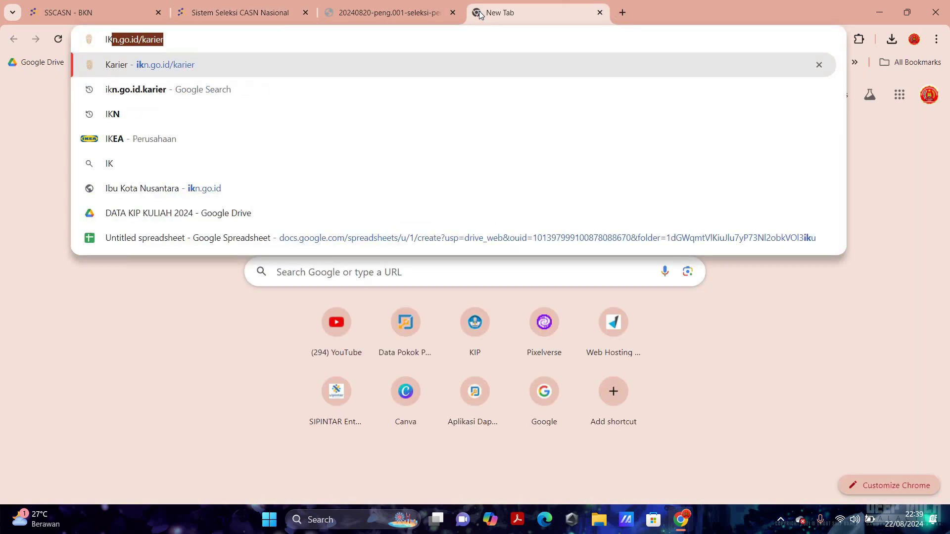
key("BackSpace")
key("BackSpace")
key("BackSpace")
type("ikn.go.id")
key("Return")
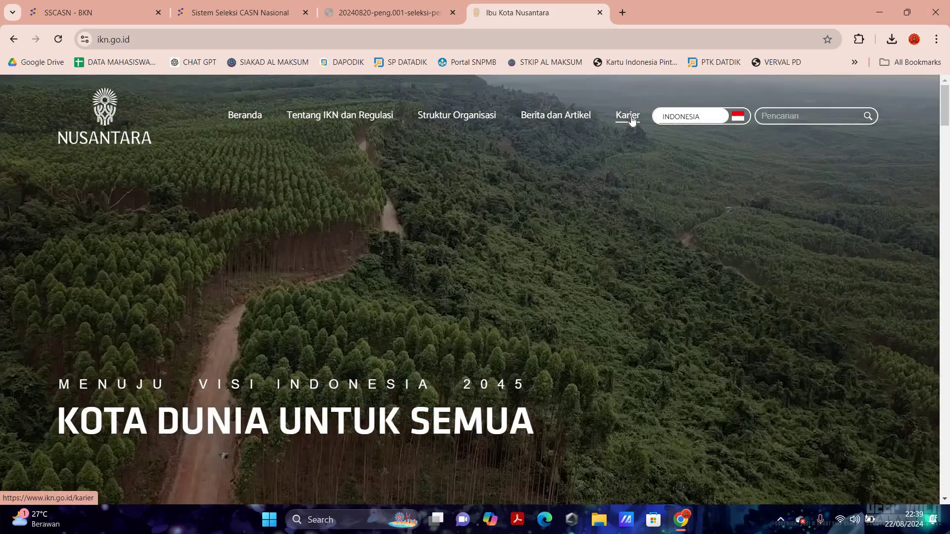
left_click(629, 117)
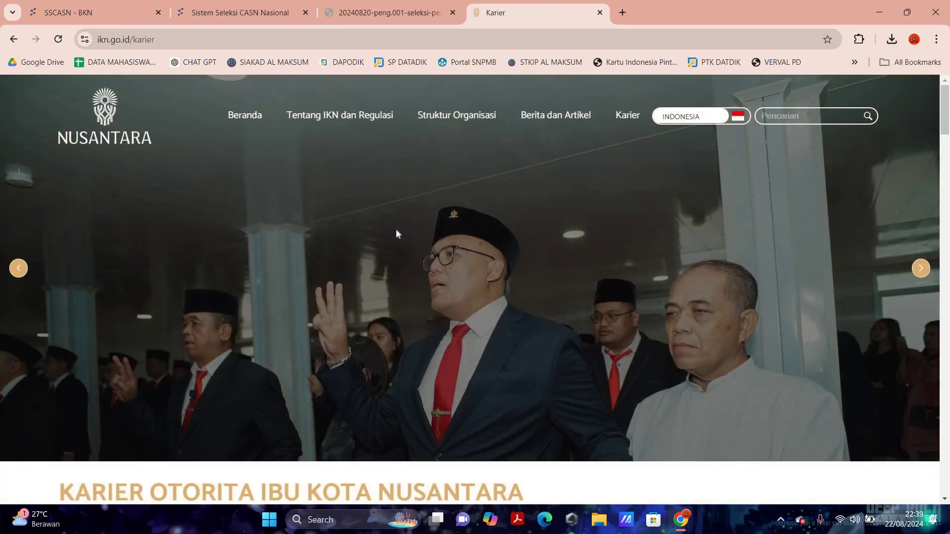
Expand the 2024 Calon Pegawai Negeri Sipil selection entry and open the linked announcement PDF
scroll(397, 233, "down", 5)
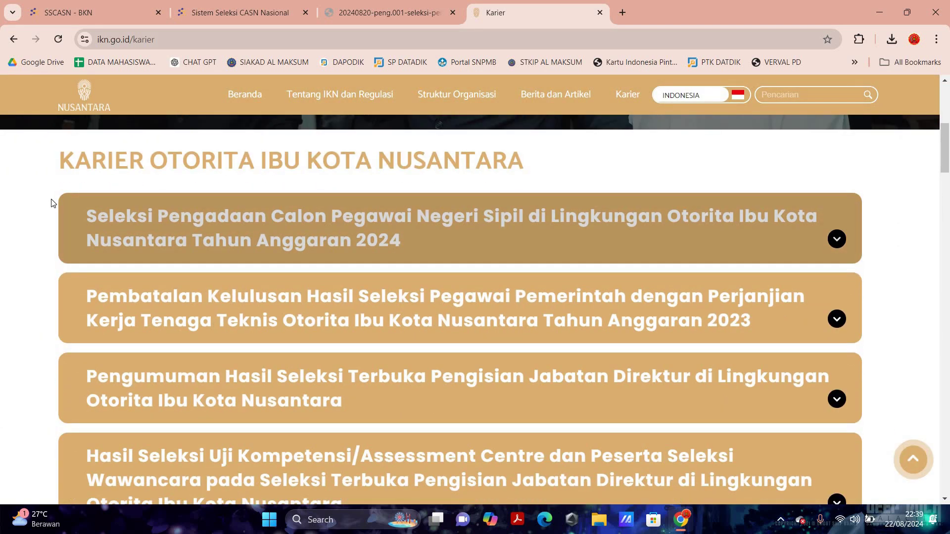
scroll(69, 202, "down", 1)
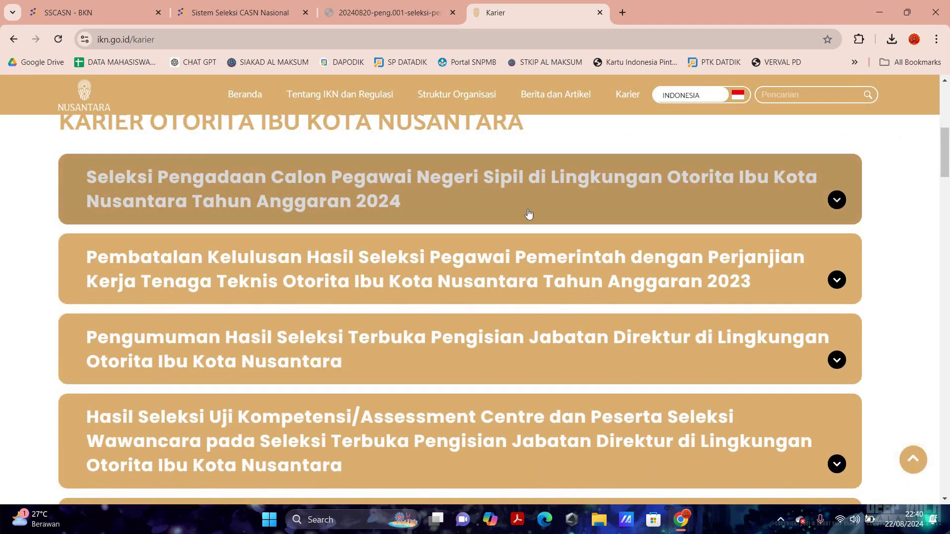
left_click(609, 195)
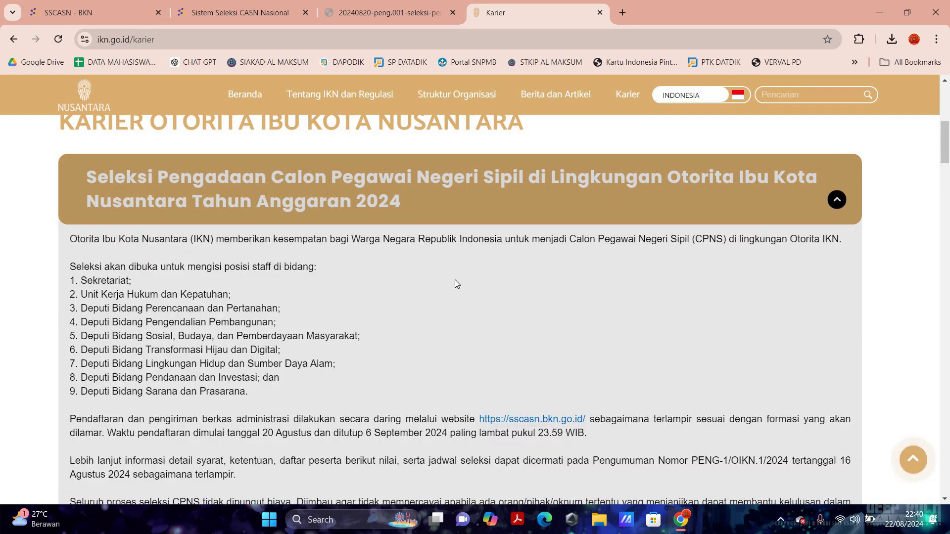
scroll(445, 277, "down", 4)
scroll(432, 267, "down", 2)
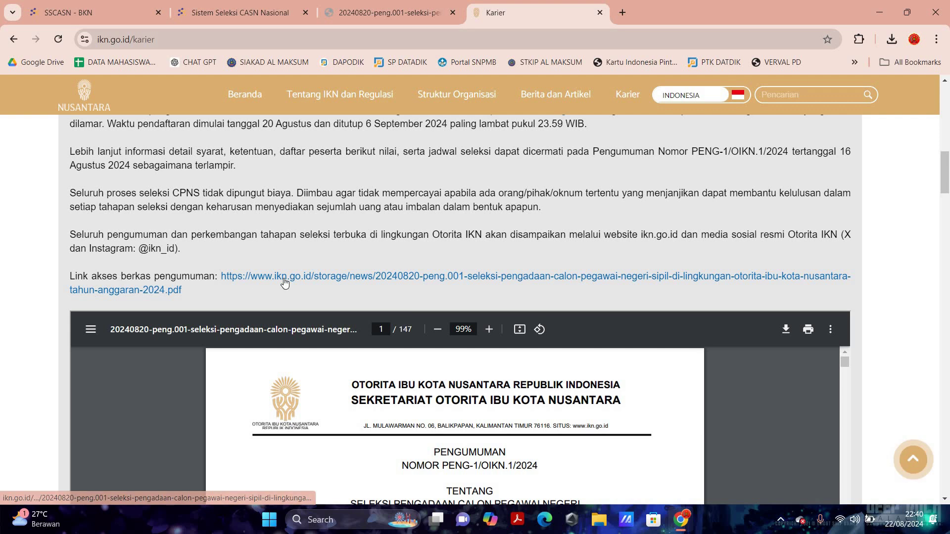
left_click(285, 281)
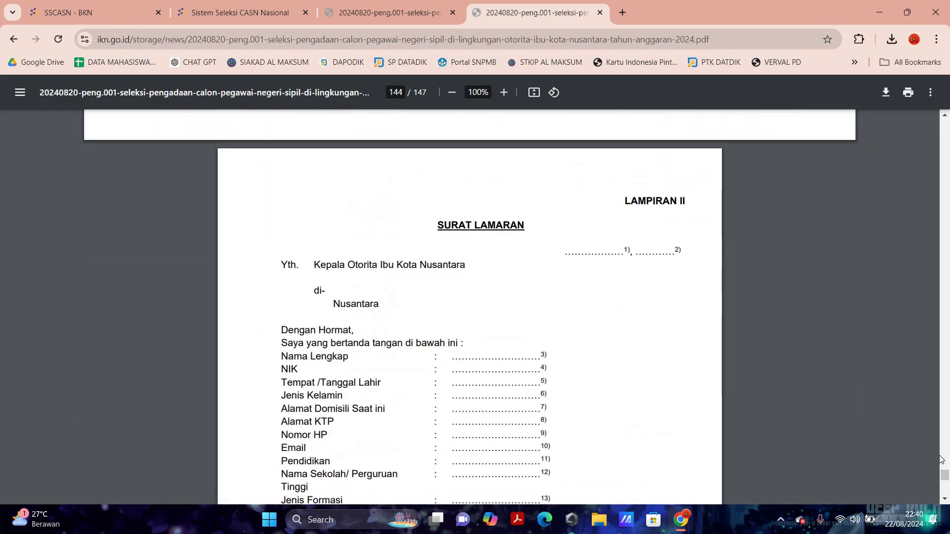
Browse the announcement PDF back to its first page, then return to the attachment templates at its end
left_click_drag(942, 476, 948, 321)
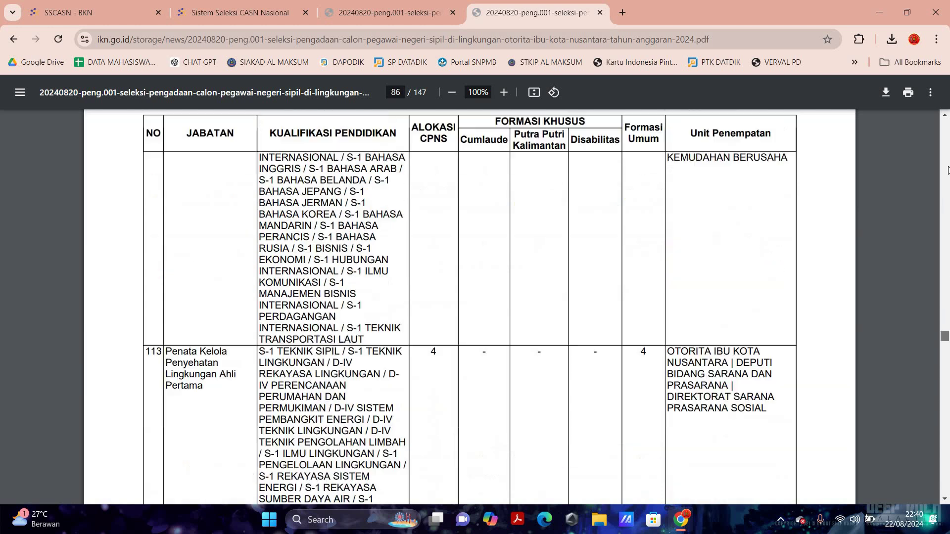
left_click_drag(948, 131, 946, 117)
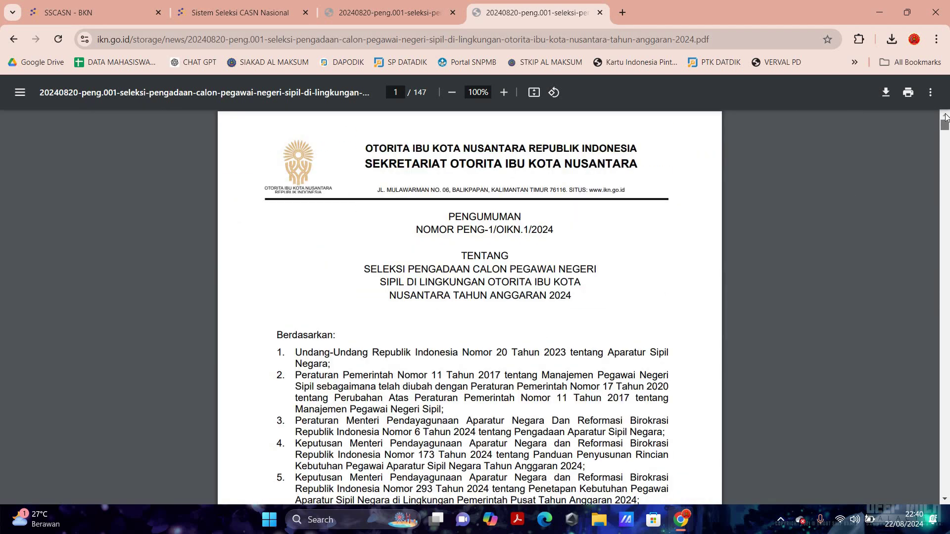
left_click_drag(946, 117, 926, 326)
left_click_drag(925, 474, 924, 496)
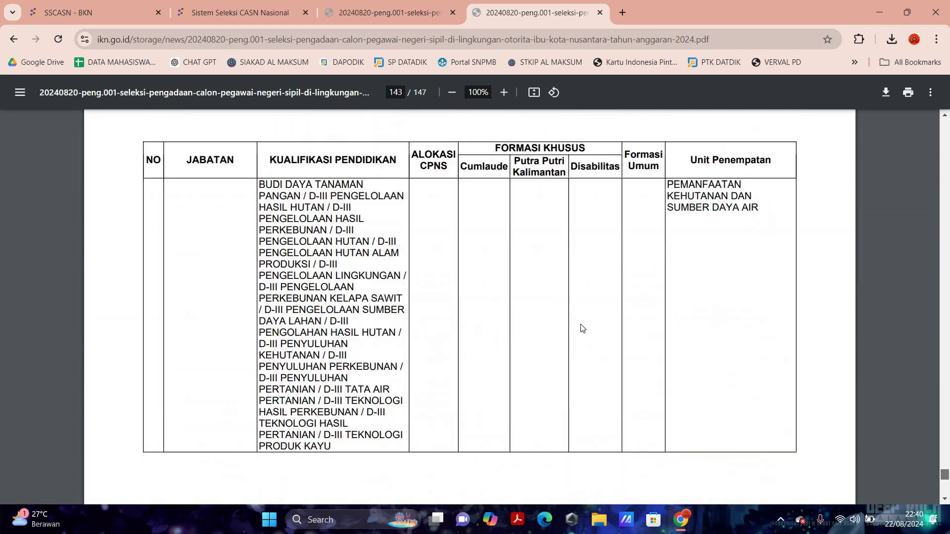
Examine the Lampiran IV no-transfer statement, the Lampiran III Surat Pernyataan and the start of the Lampiran II Surat Lamaran
scroll(500, 197, "up", 10)
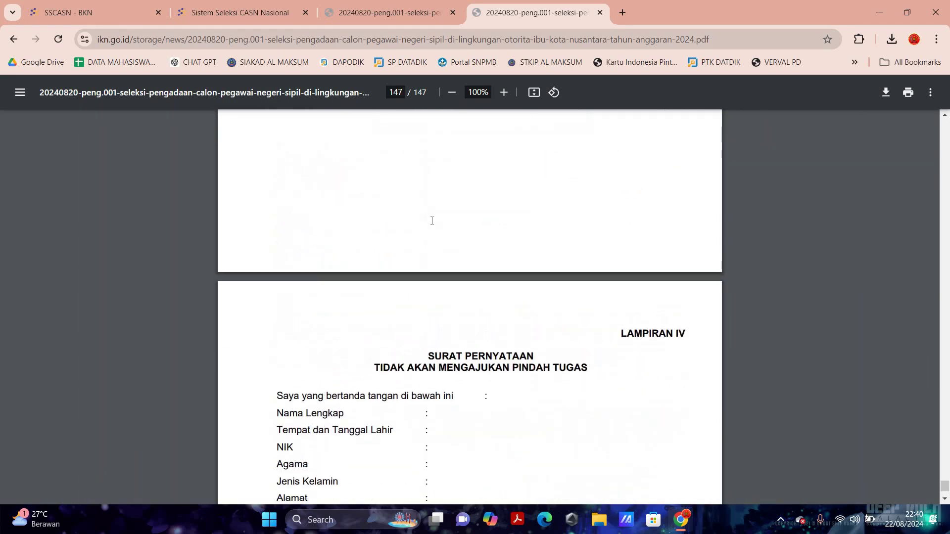
scroll(430, 219, "down", 5)
scroll(524, 185, "up", 3)
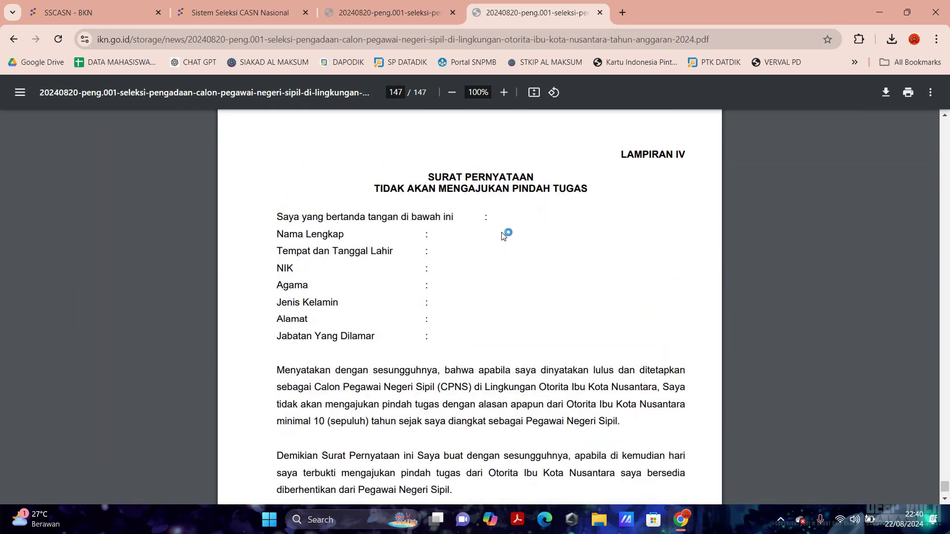
scroll(505, 292, "up", 15)
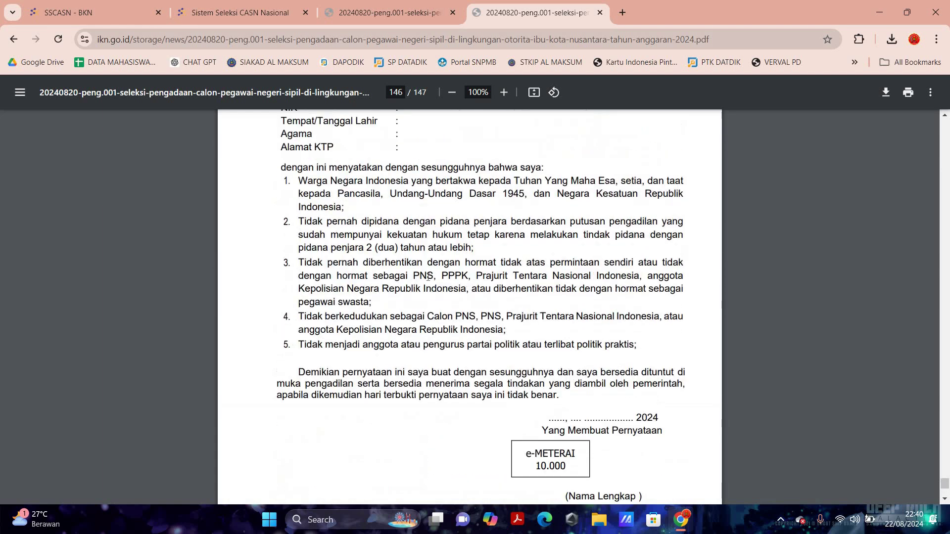
scroll(445, 275, "up", 1)
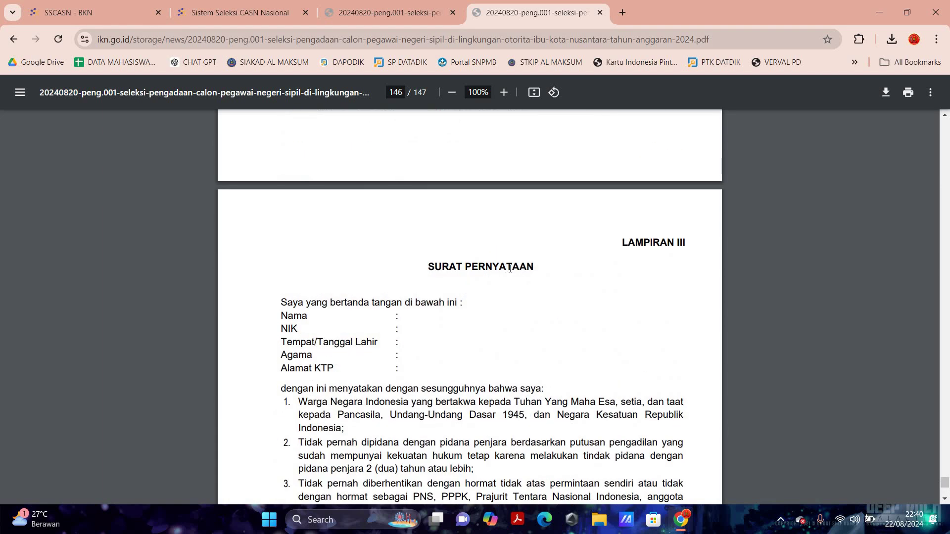
scroll(510, 269, "up", 20)
scroll(494, 282, "down", 3)
scroll(480, 292, "up", 7)
scroll(467, 301, "down", 3)
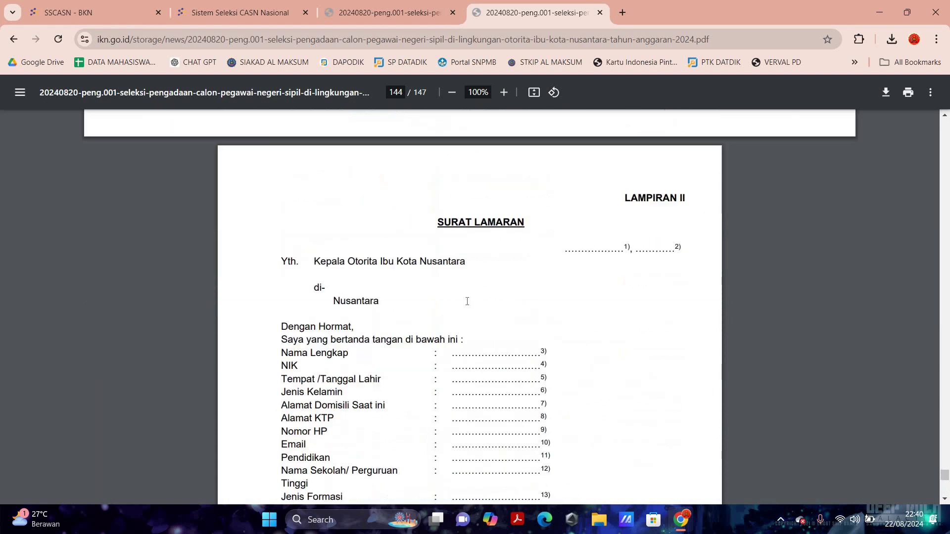
Start downloading the announcement PDF from the Surat Lamaran page and cancel the save
scroll(467, 301, "down", 5)
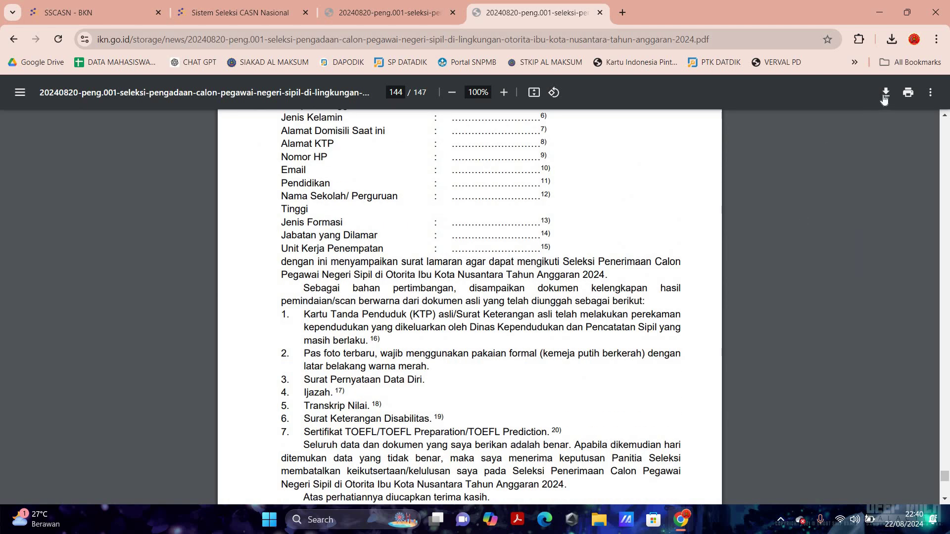
left_click(885, 99)
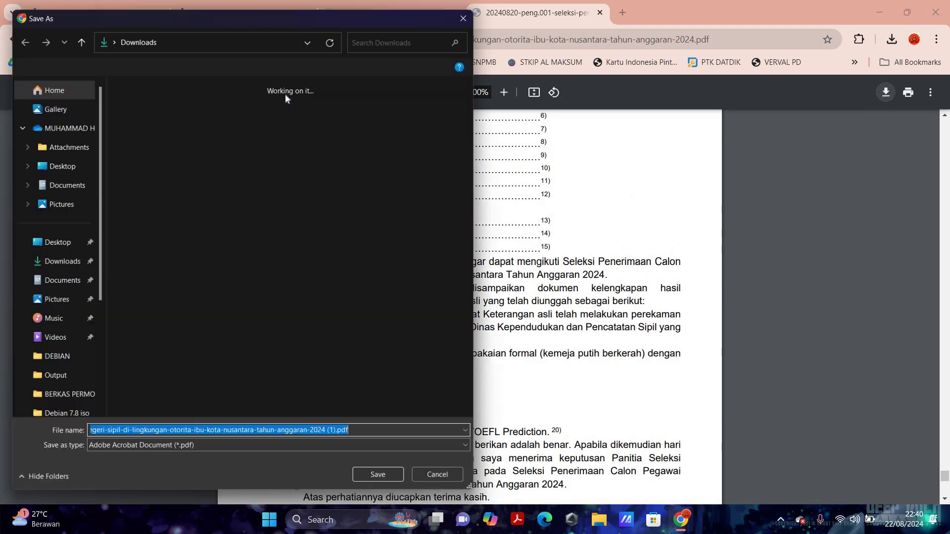
key("Escape")
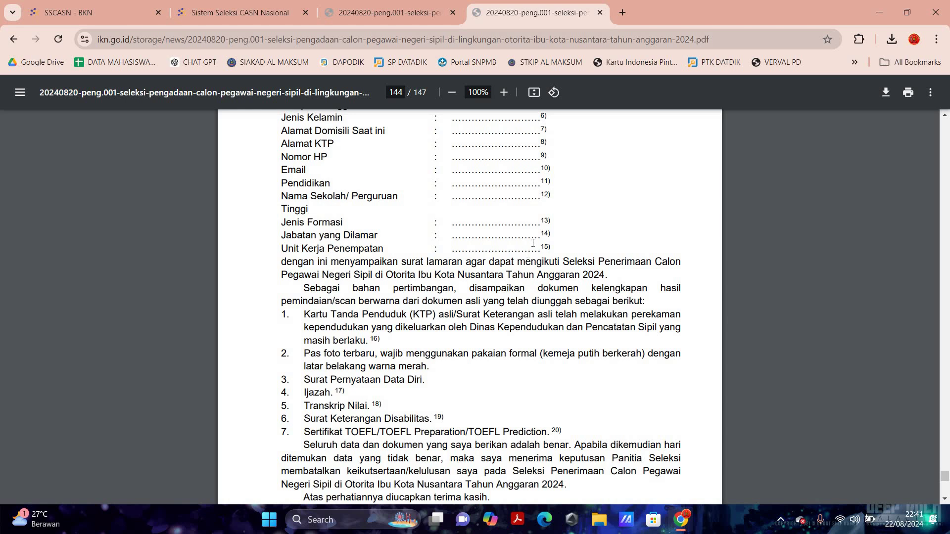
Read the Surat Lamaran template down to its e-Meterai signature block, including the filling guidelines on the following page
scroll(533, 243, "down", 15)
scroll(483, 266, "up", 10)
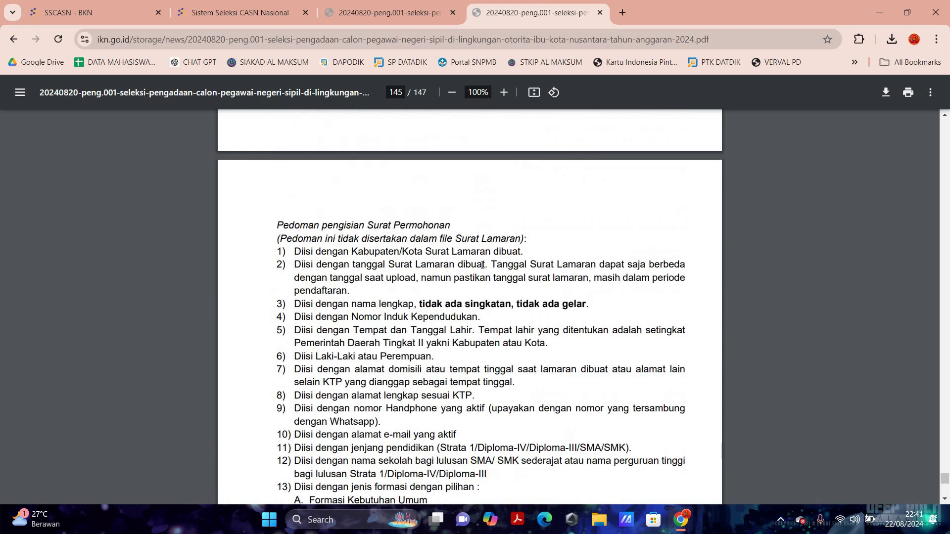
scroll(482, 265, "up", 10)
scroll(504, 265, "down", 4)
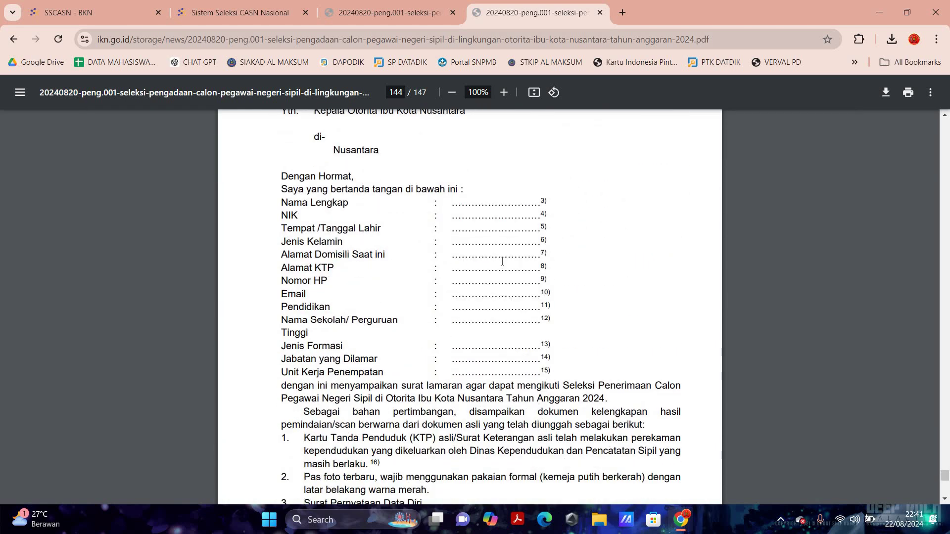
scroll(512, 251, "up", 3)
scroll(521, 243, "down", 6)
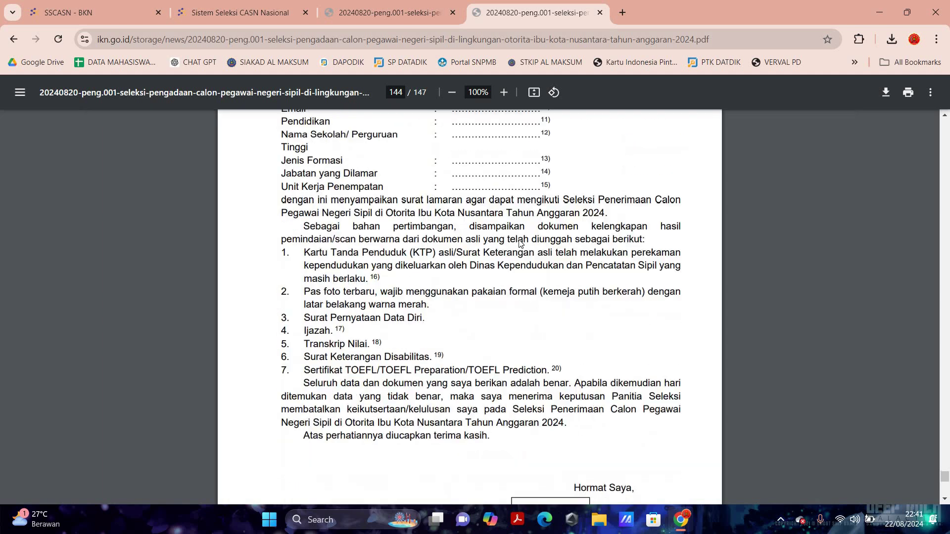
scroll(520, 243, "down", 6)
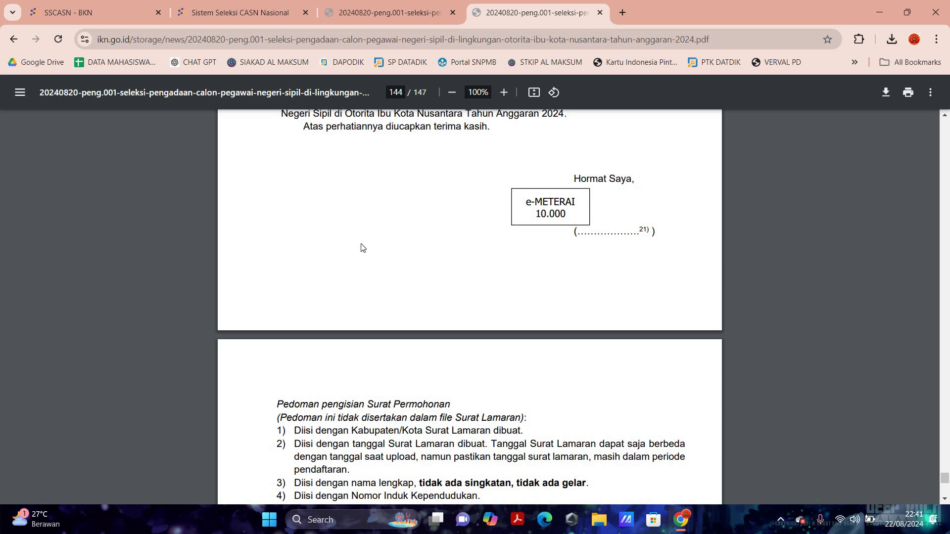
Return to the SSCASN Dokumen stage and review the required uploads and the document upload rules
left_click(208, 12)
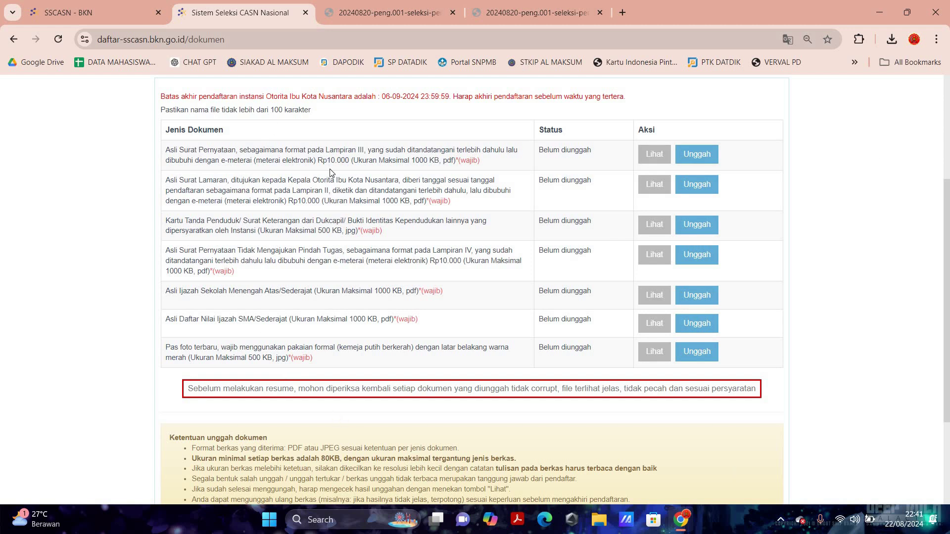
scroll(584, 311, "down", 3)
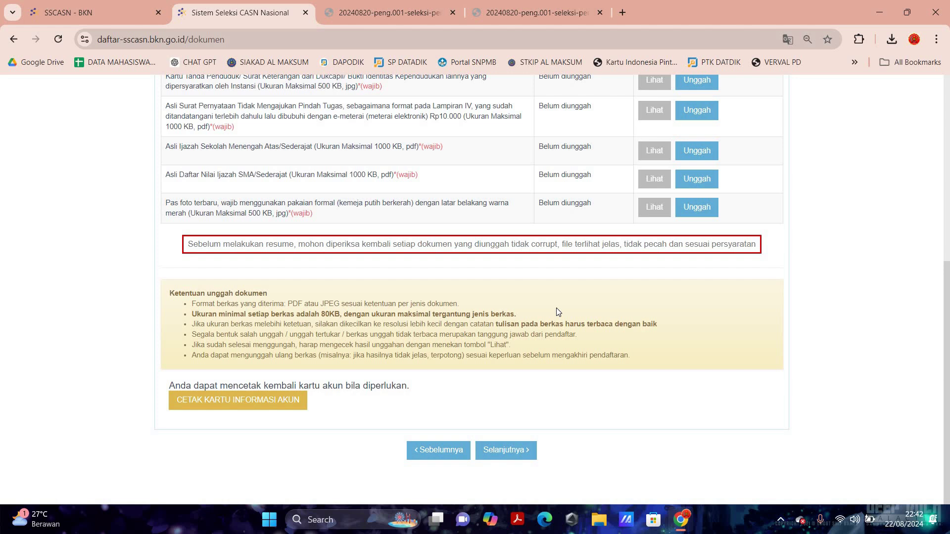
scroll(625, 347, "up", 5)
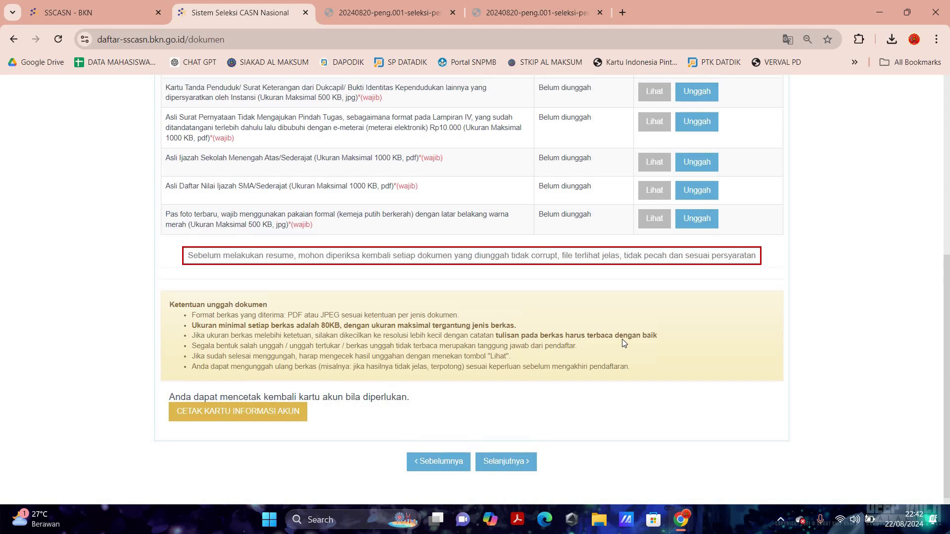